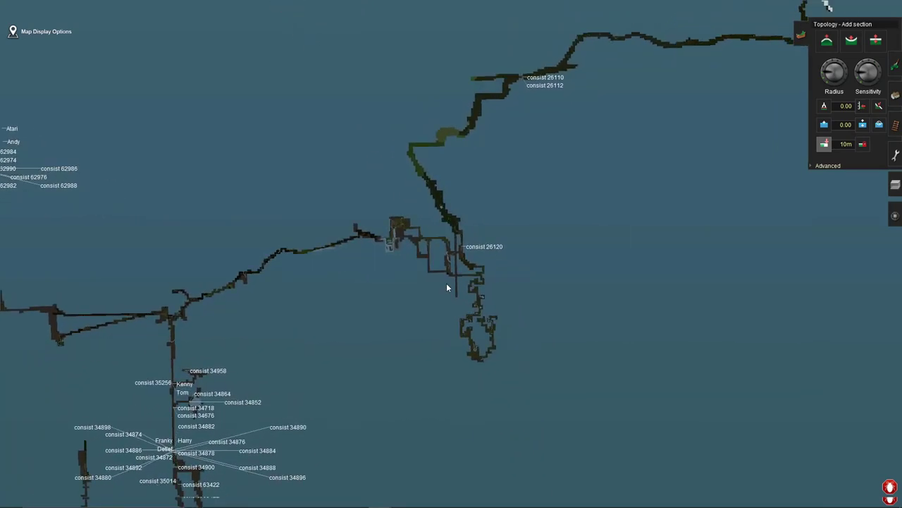
- Orbit and zoom the camera down onto the orange autumn forest beside the bare baseboard strip
{"action": "scroll", "coordinate": [446, 283], "scroll_direction": "up", "scroll_amount": 5}
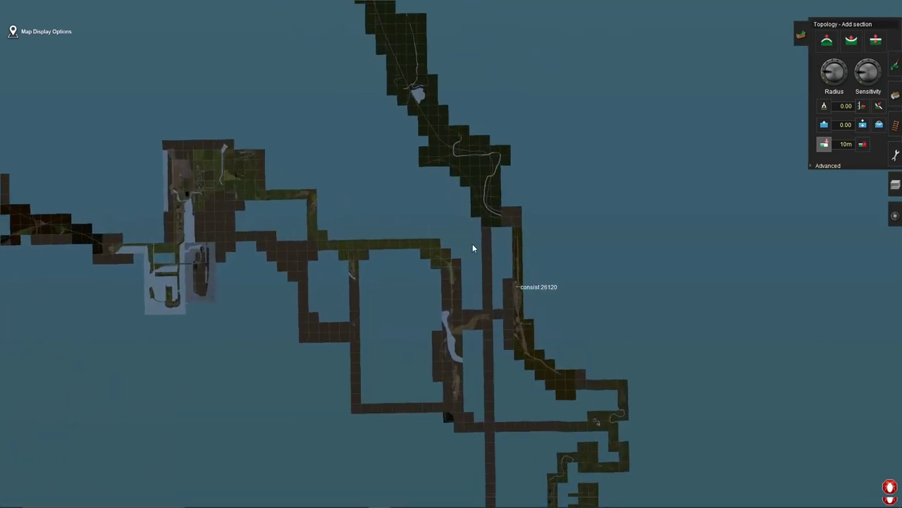
{"action": "scroll", "coordinate": [462, 250], "scroll_direction": "up", "scroll_amount": 5}
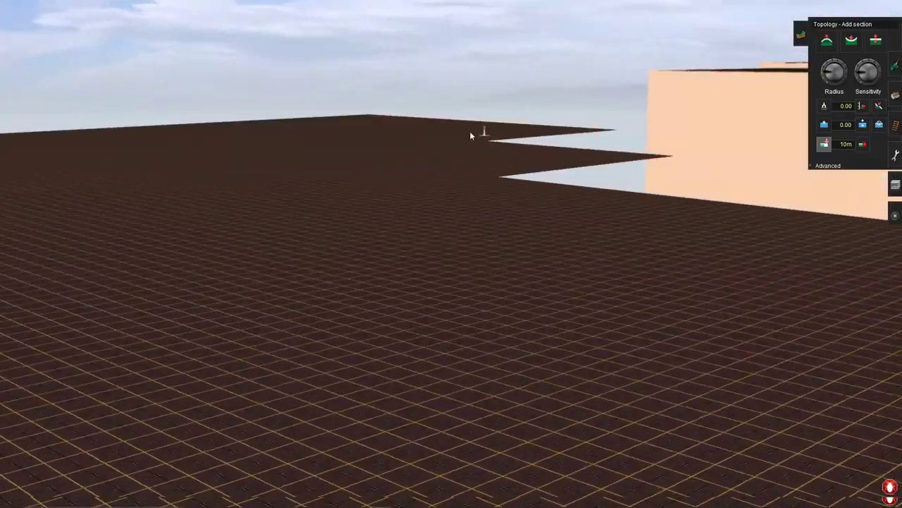
{"action": "key", "text": "Right"}
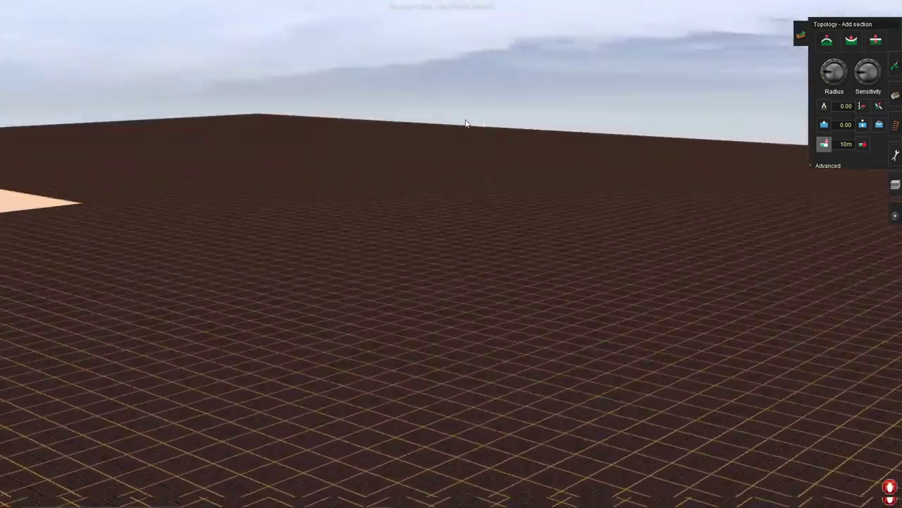
{"action": "key", "text": "Right"}
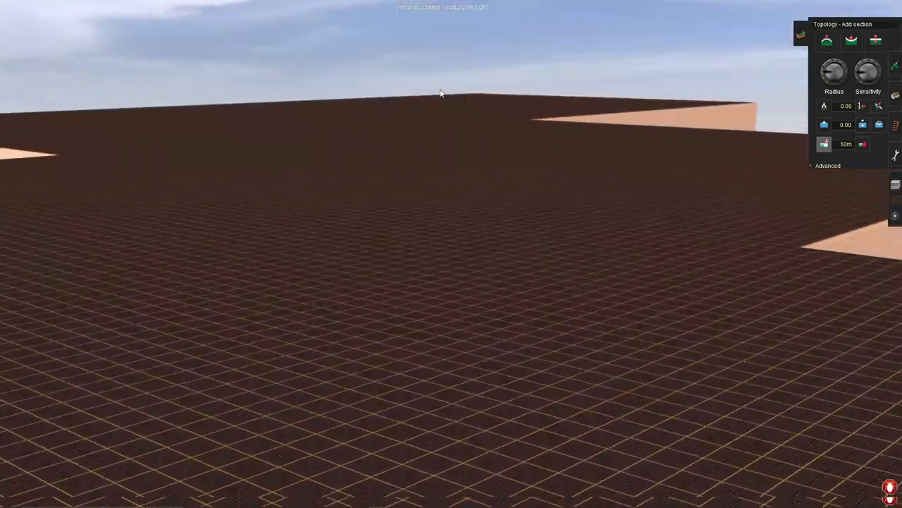
{"action": "key", "text": "Right"}
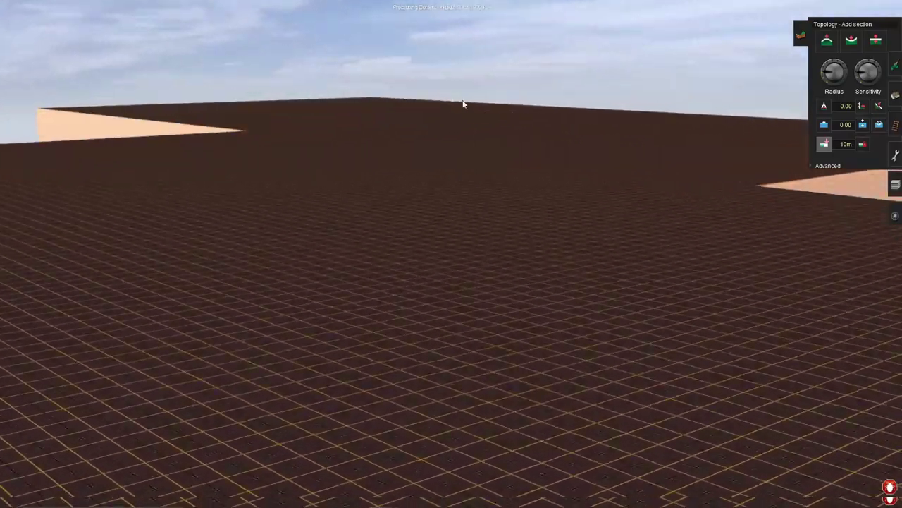
{"action": "key", "text": "m"}
{"action": "scroll", "coordinate": [458, 272], "scroll_direction": "down", "scroll_amount": 5}
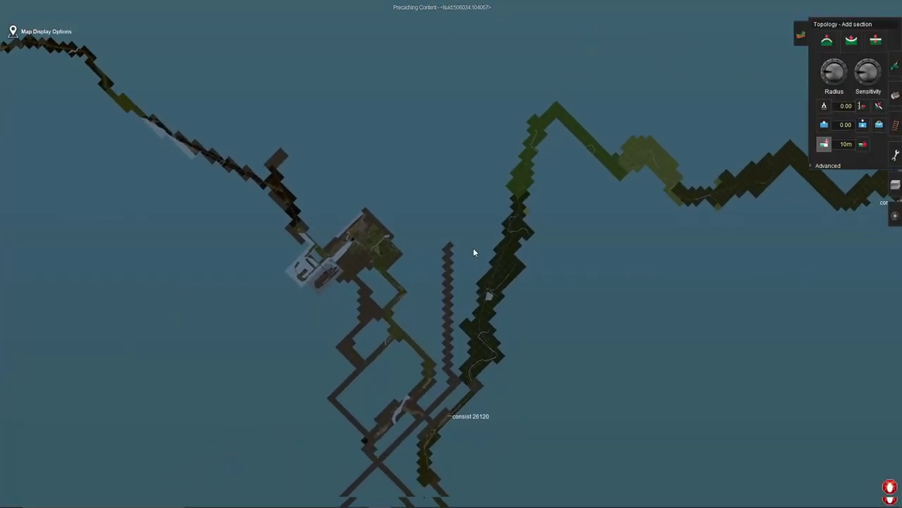
{"action": "scroll", "coordinate": [484, 204], "scroll_direction": "up", "scroll_amount": 10}
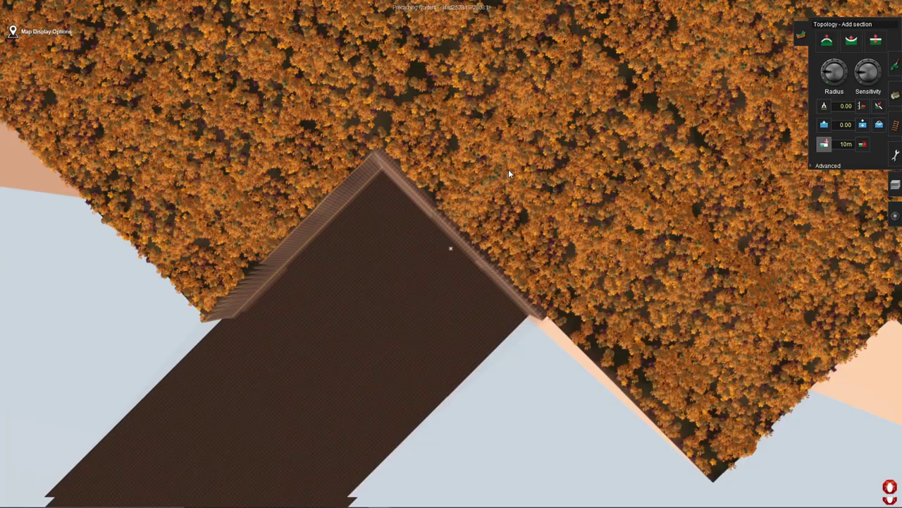
- Raise a smooth rounded hill on the flat gridded terrain using Height up
{"action": "scroll", "coordinate": [318, 365], "scroll_direction": "down", "scroll_amount": 5}
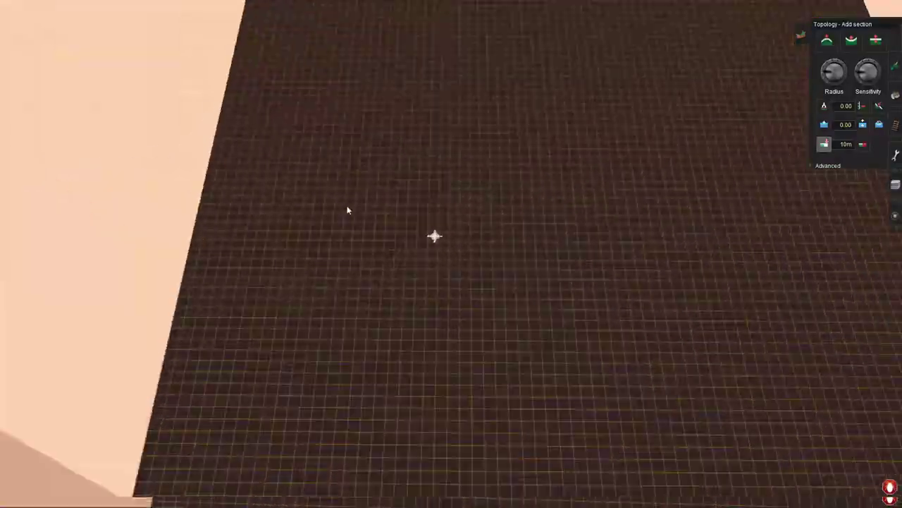
{"action": "left_click", "coordinate": [827, 40]}
{"action": "left_click_drag", "start_coordinate": [570, 181], "coordinate": [748, 233]}
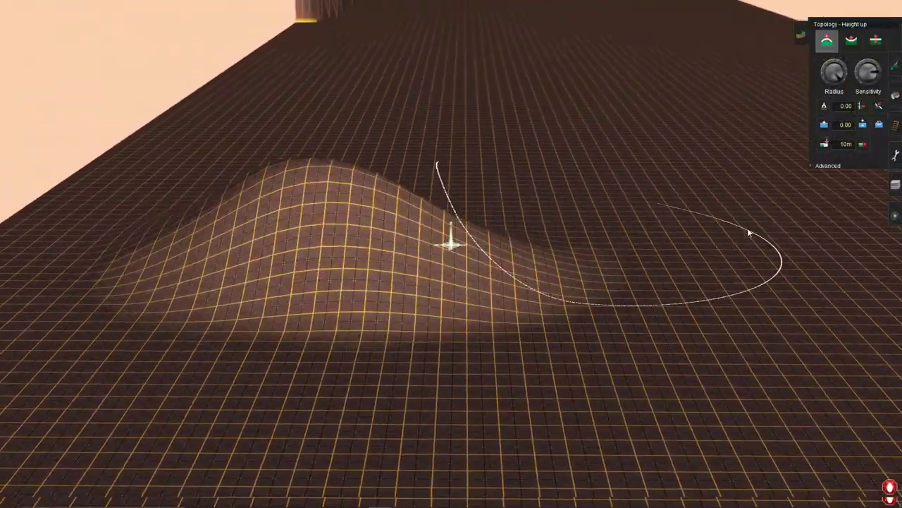
{"action": "scroll", "coordinate": [401, 365], "scroll_direction": "up", "scroll_amount": 10}
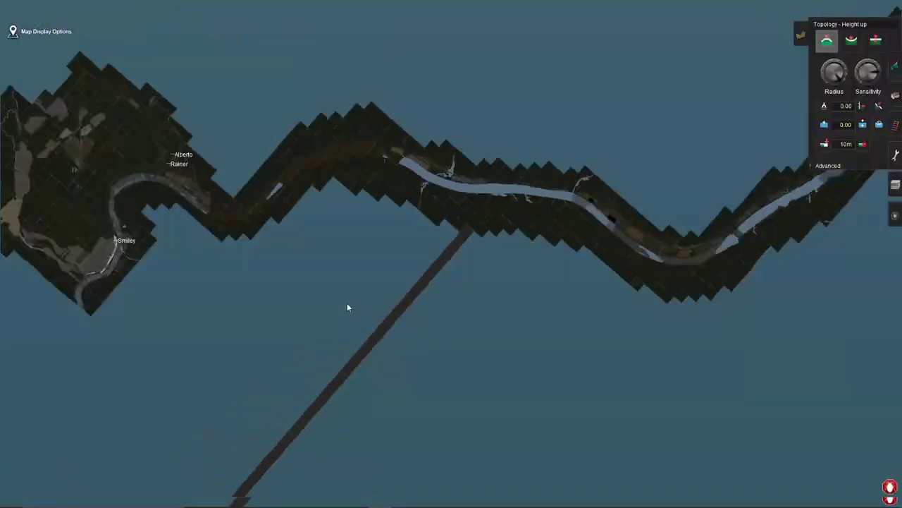
{"action": "scroll", "coordinate": [347, 307], "scroll_direction": "up", "scroll_amount": 5}
{"action": "scroll", "coordinate": [649, 238], "scroll_direction": "down", "scroll_amount": 5}
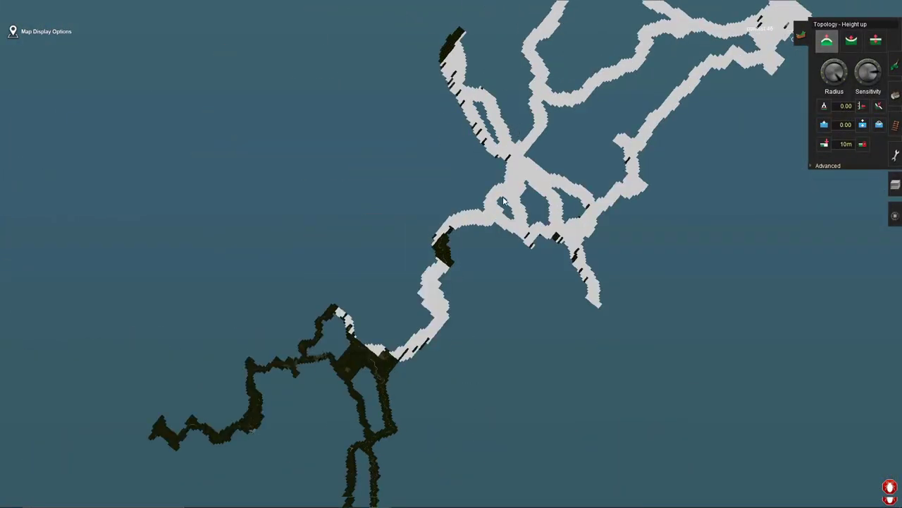
- Pan the route map over to another stretch beside the baseboard strip
{"action": "key", "text": "w"}
{"action": "key", "text": "d"}
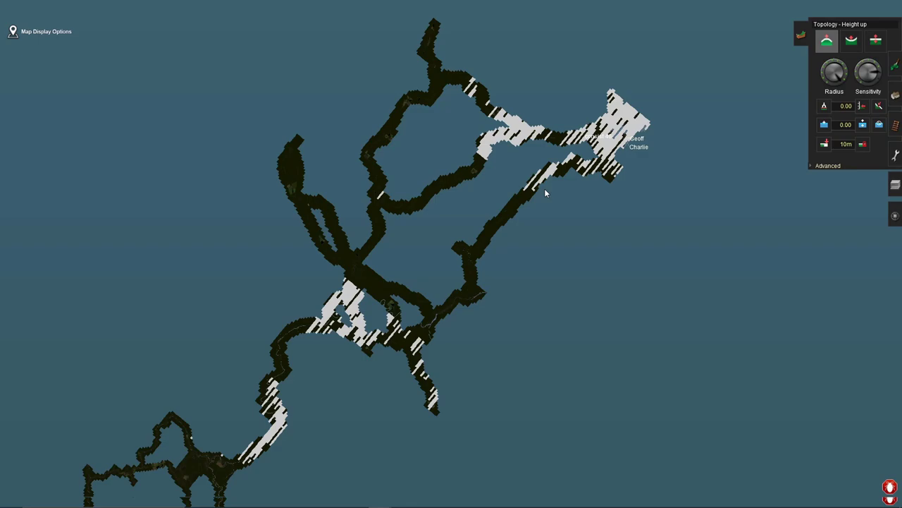
{"action": "left_click_drag", "start_coordinate": [545, 189], "coordinate": [515, 351]}
{"action": "scroll", "coordinate": [414, 242], "scroll_direction": "up", "scroll_amount": 10}
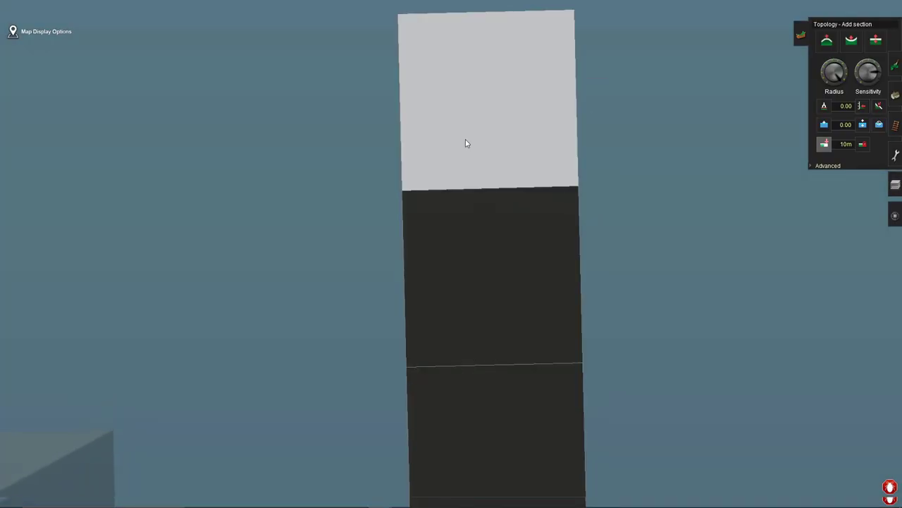
{"action": "key", "text": "Left"}
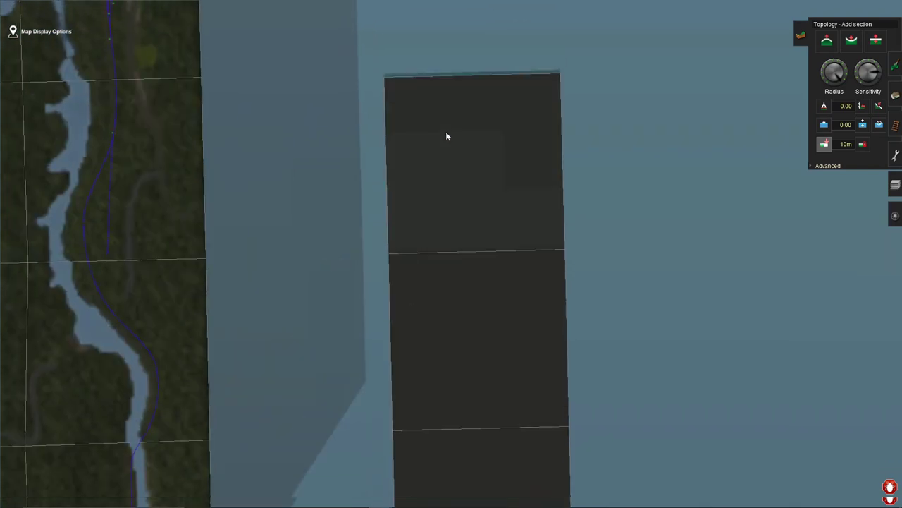
{"action": "key", "text": "Right"}
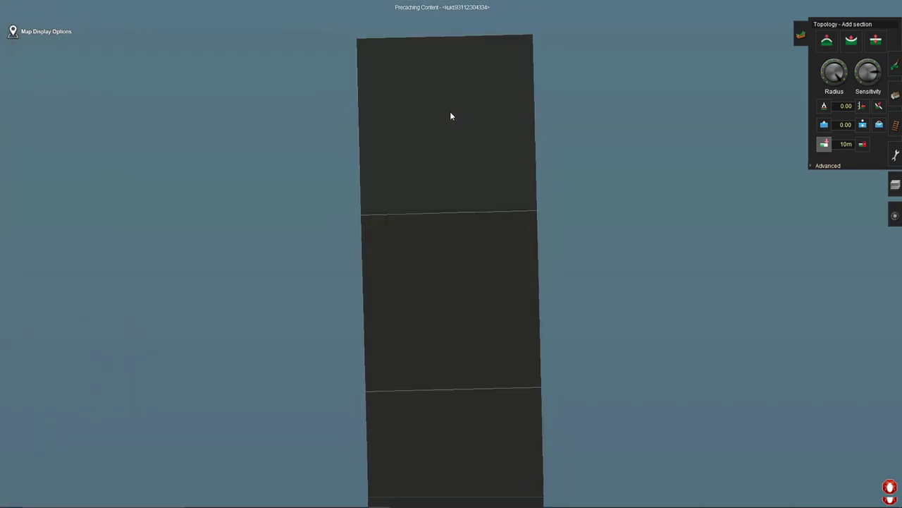
{"action": "scroll", "coordinate": [445, 122], "scroll_direction": "down", "scroll_amount": 2}
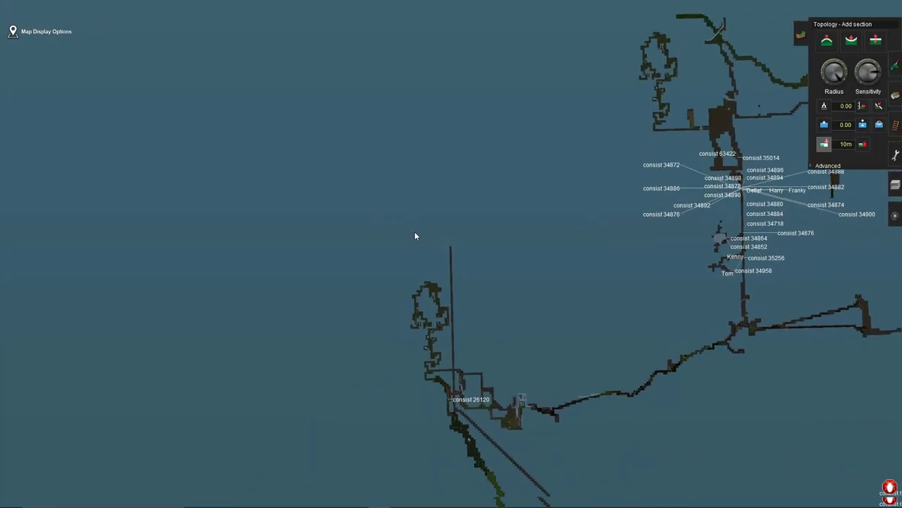
{"action": "scroll", "coordinate": [421, 237], "scroll_direction": "up", "scroll_amount": 2}
{"action": "scroll", "coordinate": [437, 239], "scroll_direction": "up", "scroll_amount": 5}
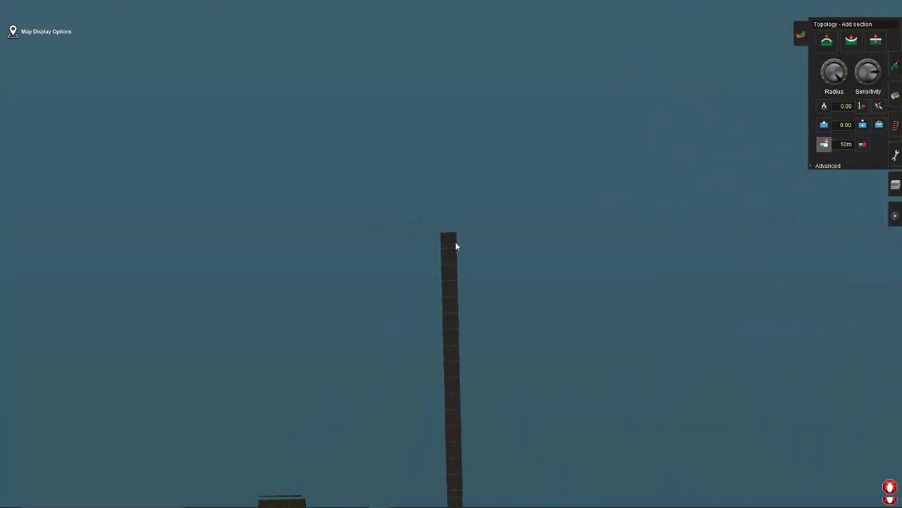
{"action": "scroll", "coordinate": [456, 247], "scroll_direction": "down", "scroll_amount": 2}
{"action": "scroll", "coordinate": [444, 91], "scroll_direction": "up", "scroll_amount": 2}
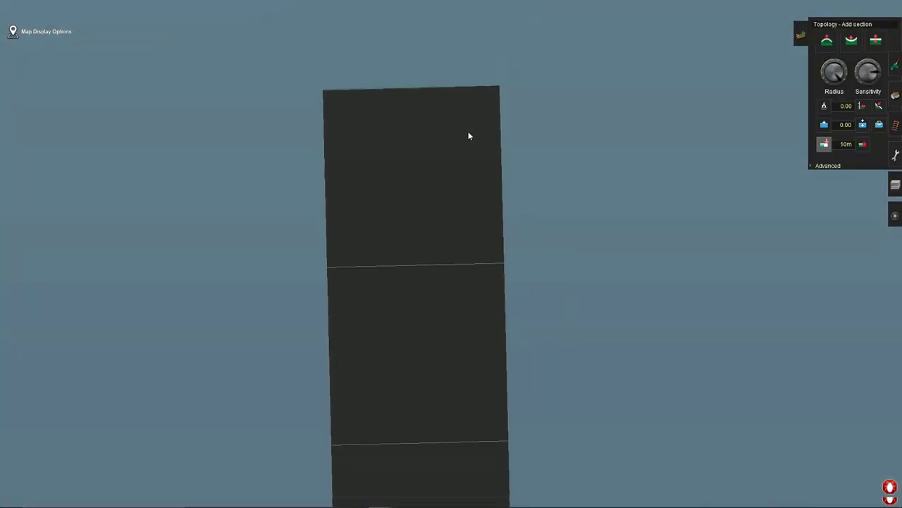
{"action": "scroll", "coordinate": [433, 142], "scroll_direction": "up", "scroll_amount": 2}
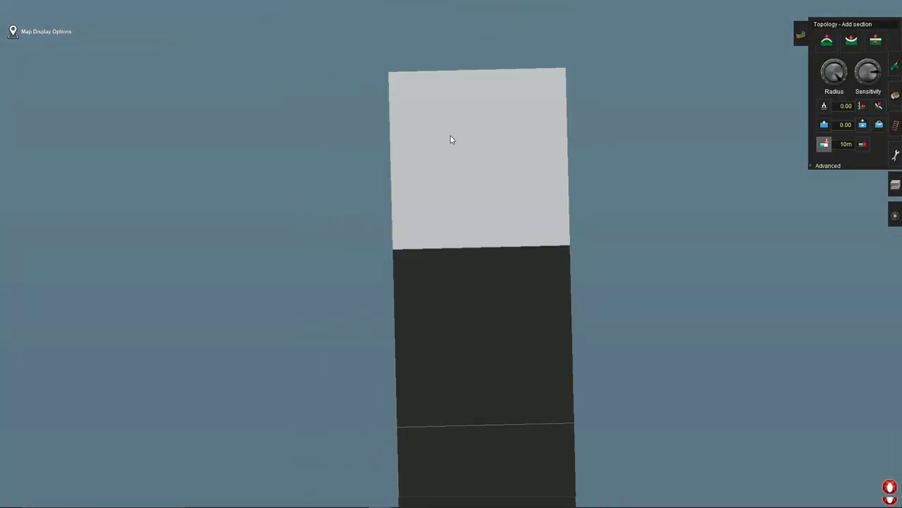
{"action": "scroll", "coordinate": [457, 127], "scroll_direction": "down", "scroll_amount": 2}
{"action": "scroll", "coordinate": [458, 122], "scroll_direction": "up", "scroll_amount": 2}
{"action": "scroll", "coordinate": [437, 127], "scroll_direction": "down", "scroll_amount": 2}
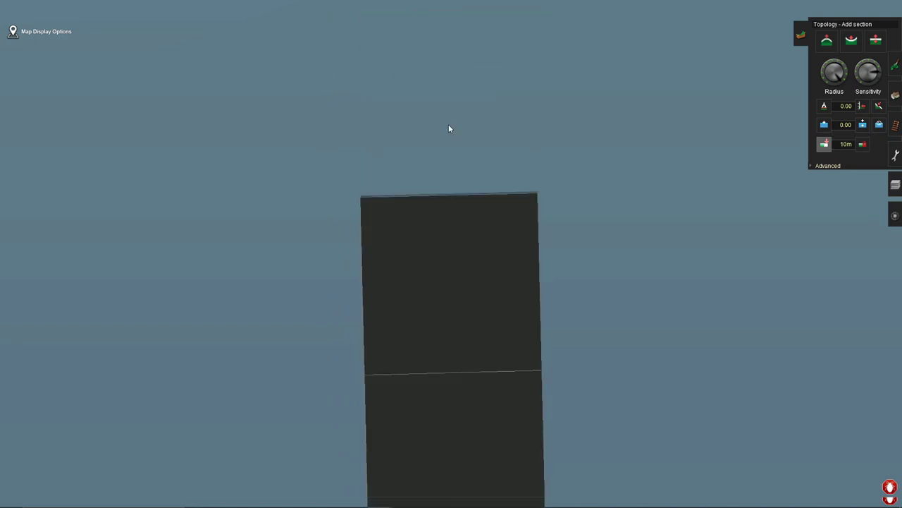
{"action": "scroll", "coordinate": [450, 129], "scroll_direction": "up", "scroll_amount": 2}
{"action": "scroll", "coordinate": [447, 133], "scroll_direction": "down", "scroll_amount": 2}
{"action": "scroll", "coordinate": [455, 135], "scroll_direction": "up", "scroll_amount": 2}
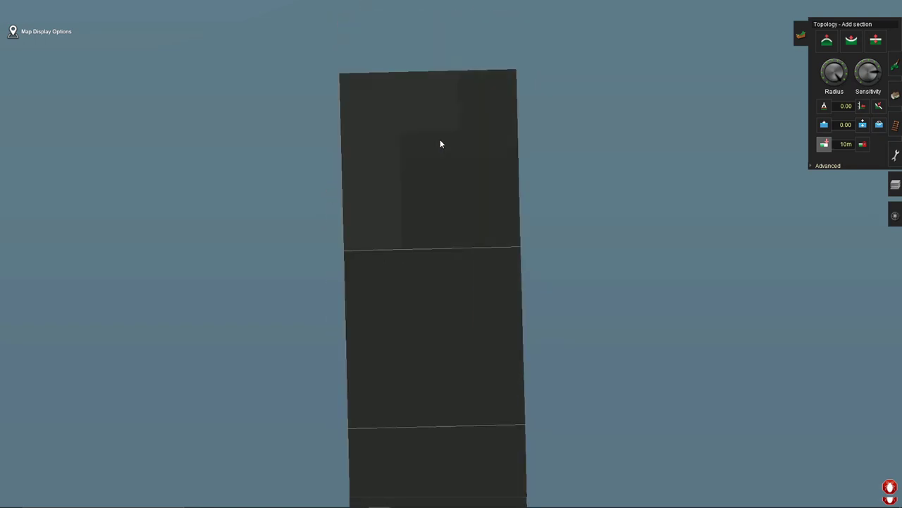
{"action": "scroll", "coordinate": [452, 132], "scroll_direction": "down", "scroll_amount": 2}
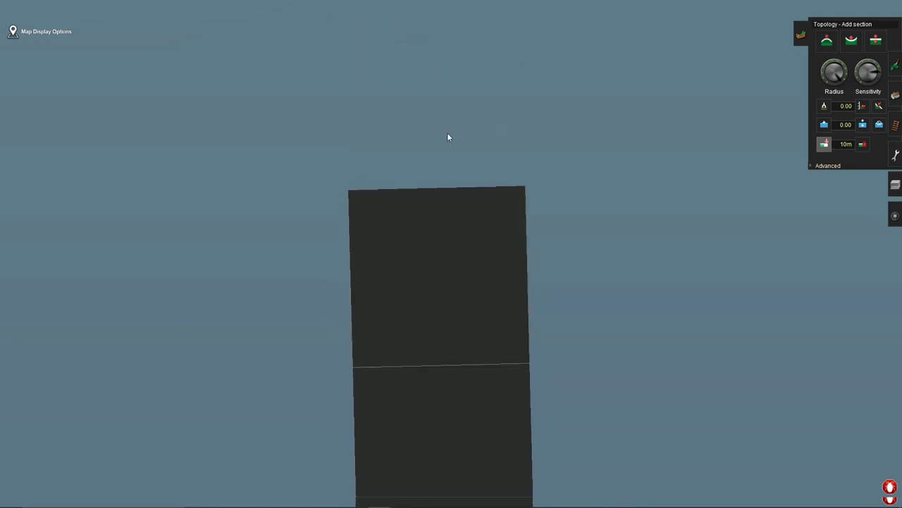
{"action": "scroll", "coordinate": [447, 134], "scroll_direction": "up", "scroll_amount": 2}
{"action": "scroll", "coordinate": [451, 134], "scroll_direction": "down", "scroll_amount": 2}
{"action": "scroll", "coordinate": [435, 105], "scroll_direction": "up", "scroll_amount": 2}
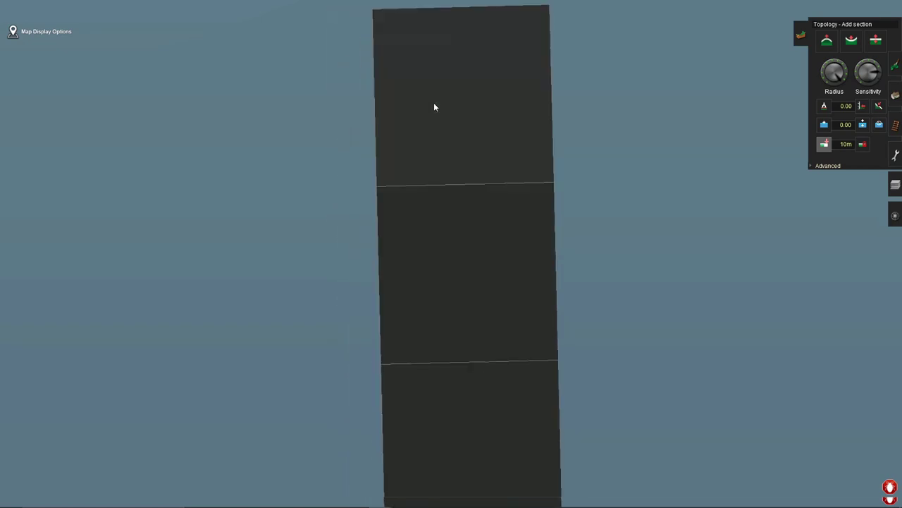
{"action": "scroll", "coordinate": [465, 105], "scroll_direction": "down", "scroll_amount": 2}
{"action": "scroll", "coordinate": [449, 121], "scroll_direction": "up", "scroll_amount": 3}
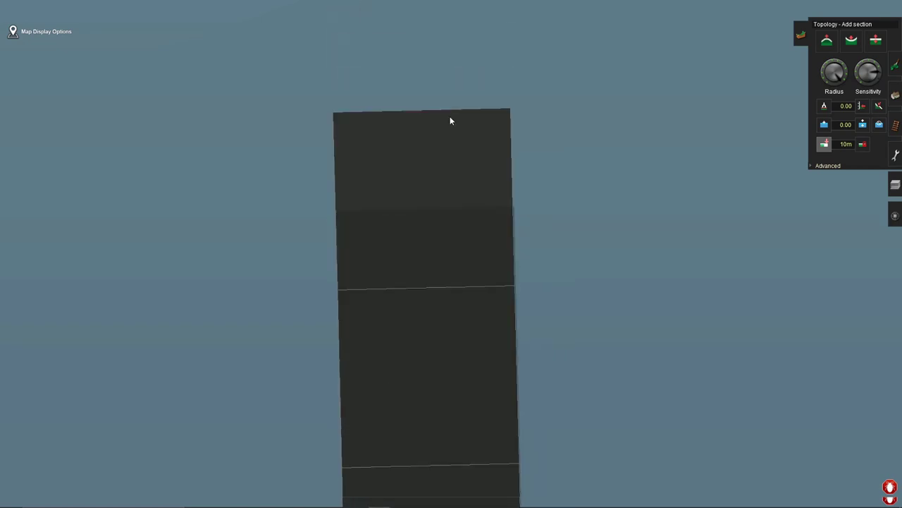
{"action": "scroll", "coordinate": [452, 125], "scroll_direction": "down", "scroll_amount": 2}
{"action": "scroll", "coordinate": [451, 124], "scroll_direction": "up", "scroll_amount": 1}
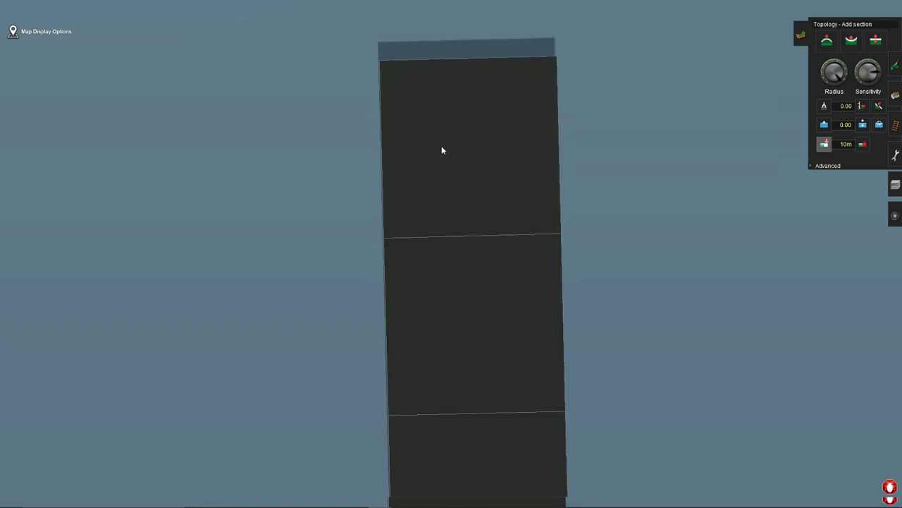
{"action": "scroll", "coordinate": [451, 144], "scroll_direction": "down", "scroll_amount": 2}
{"action": "scroll", "coordinate": [451, 145], "scroll_direction": "up", "scroll_amount": 2}
{"action": "scroll", "coordinate": [447, 139], "scroll_direction": "down", "scroll_amount": 2}
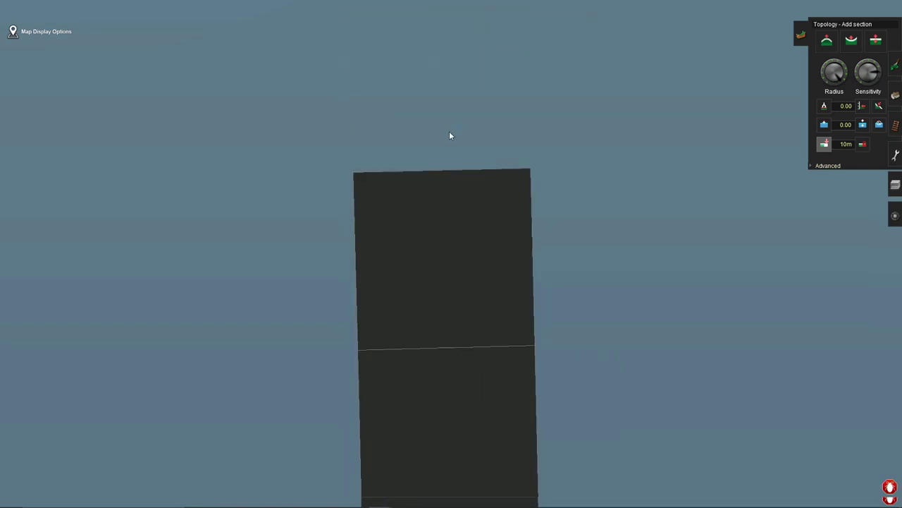
{"action": "scroll", "coordinate": [451, 134], "scroll_direction": "up", "scroll_amount": 2}
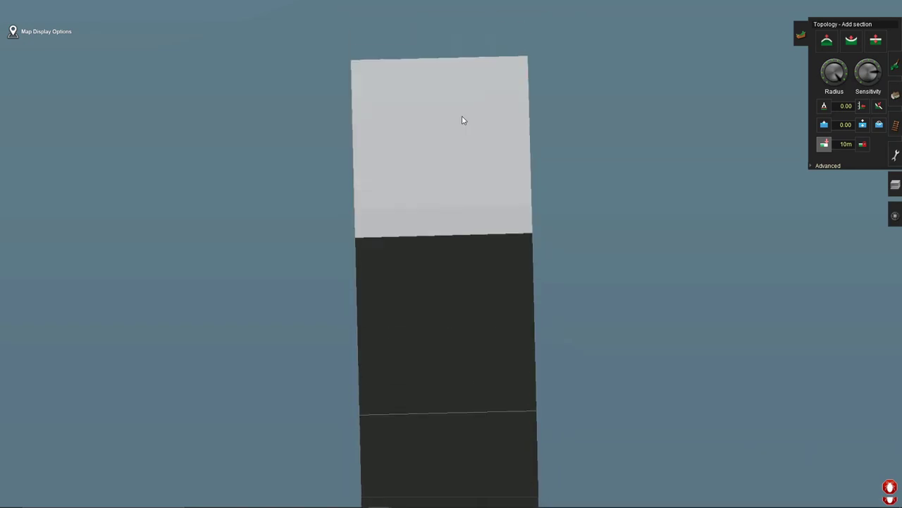
{"action": "scroll", "coordinate": [463, 119], "scroll_direction": "down", "scroll_amount": 3}
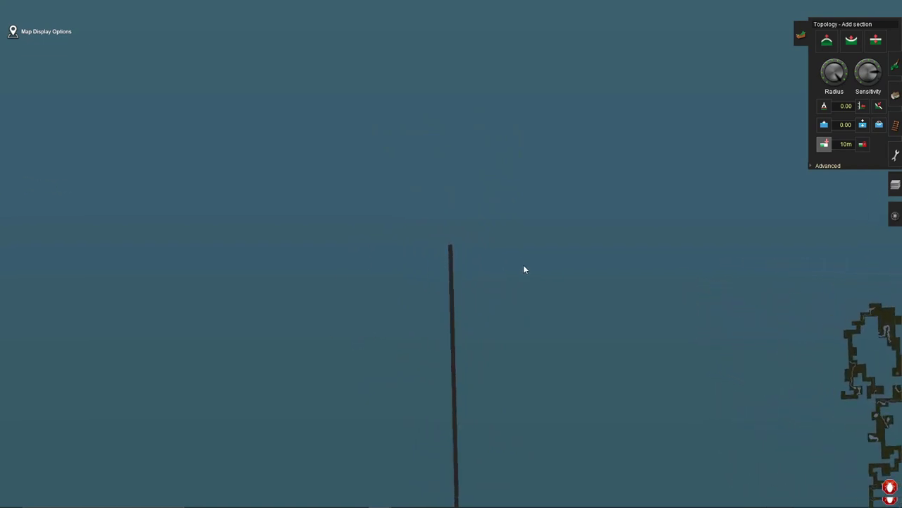
{"action": "scroll", "coordinate": [525, 262], "scroll_direction": "up", "scroll_amount": 4}
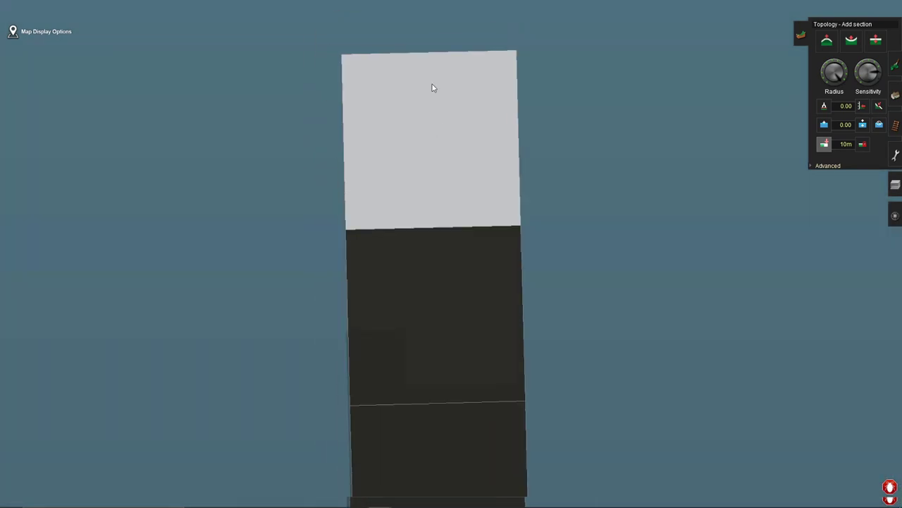
- Extend the baseboard strip with new sections to the left
{"action": "right_click_drag", "start_coordinate": [433, 87], "coordinate": [219, 275]}
{"action": "scroll", "coordinate": [295, 258], "scroll_direction": "down", "scroll_amount": 5}
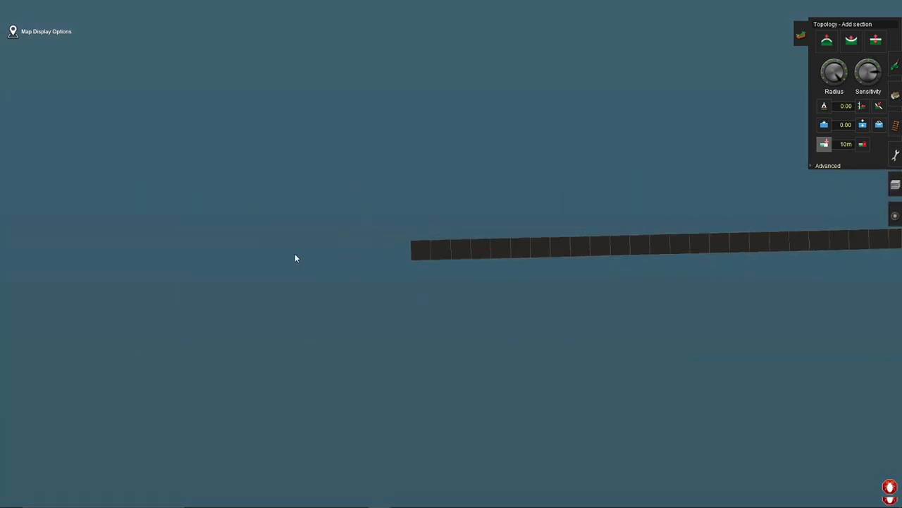
{"action": "scroll", "coordinate": [472, 237], "scroll_direction": "up", "scroll_amount": 5}
{"action": "right_click_drag", "start_coordinate": [454, 205], "coordinate": [451, 120]}
{"action": "left_click_drag", "start_coordinate": [452, 120], "coordinate": [162, 178]}
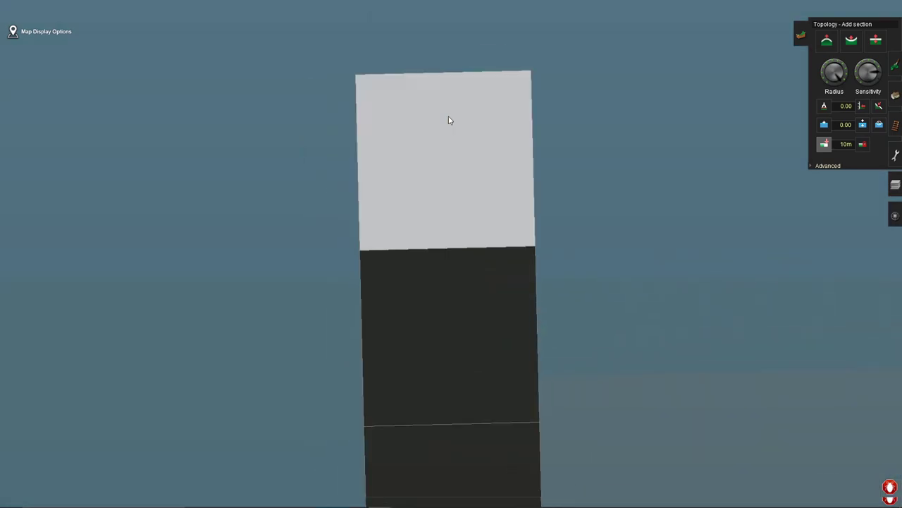
- Turn and pan the view so the strip runs upward over the empty flat grid
{"action": "right_click_drag", "start_coordinate": [162, 177], "coordinate": [576, 232]}
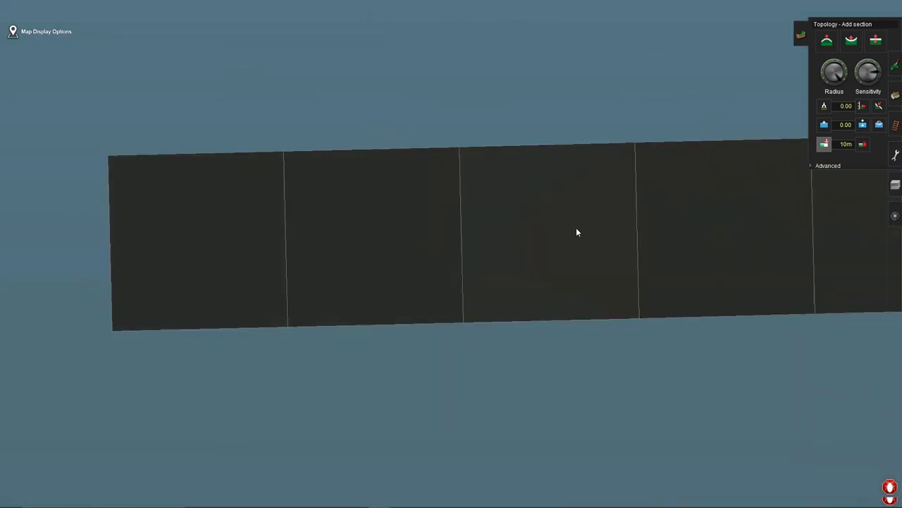
{"action": "right_click_drag", "start_coordinate": [67, 267], "coordinate": [856, 245]}
{"action": "right_click_drag", "start_coordinate": [396, 214], "coordinate": [483, 394]}
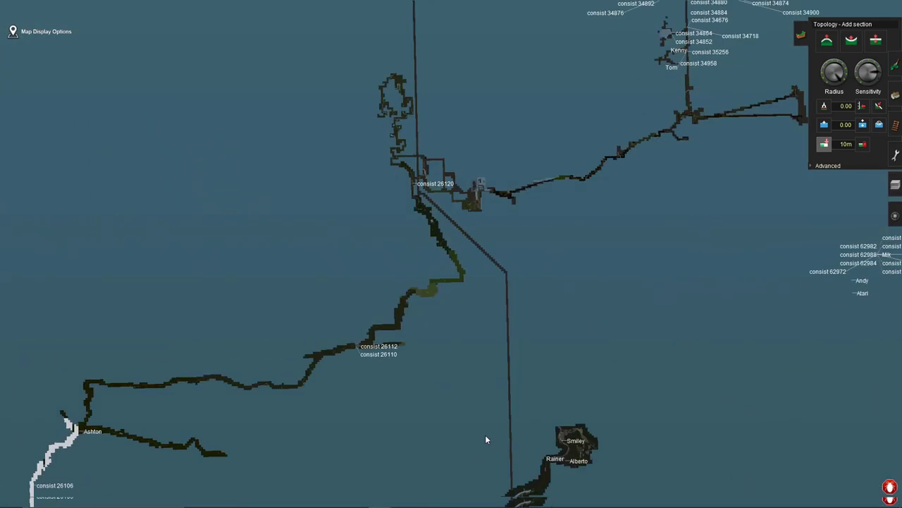
{"action": "right_click_drag", "start_coordinate": [485, 439], "coordinate": [472, 290]}
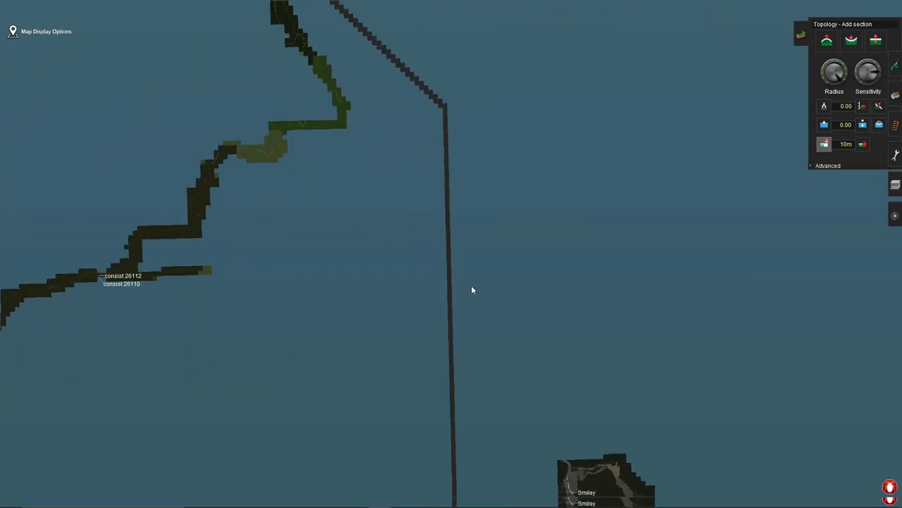
{"action": "scroll", "coordinate": [449, 258], "scroll_direction": "down", "scroll_amount": 5}
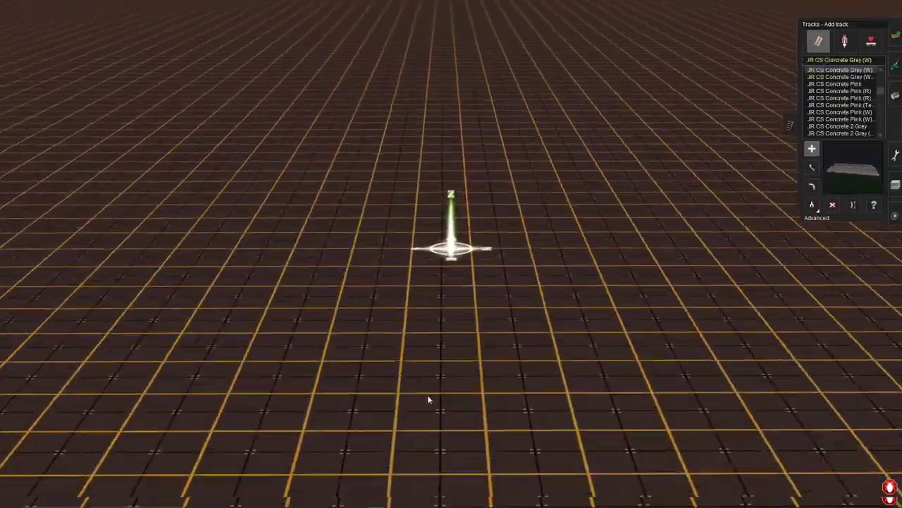
- Lay two long parallel straight JR CS Concrete Grey (W) tracks across the grid
{"action": "left_click_drag", "start_coordinate": [427, 399], "coordinate": [453, 124]}
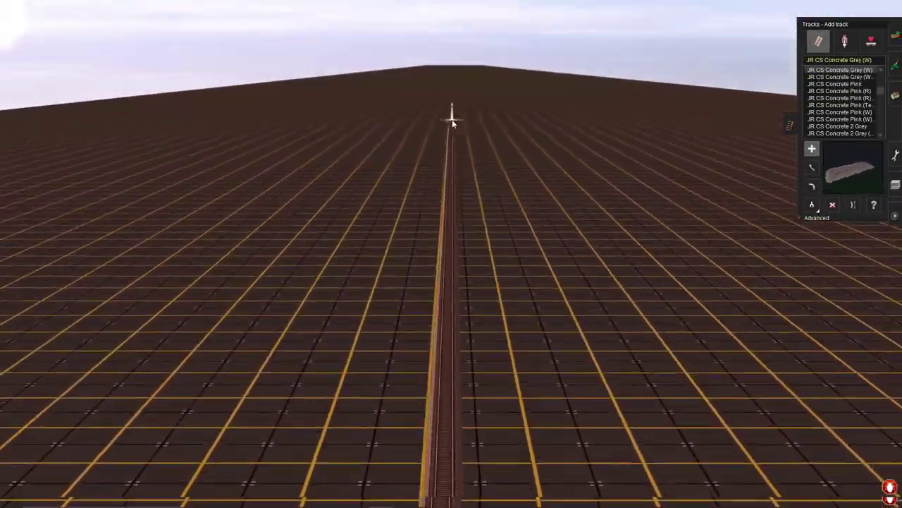
{"action": "scroll", "coordinate": [447, 145], "scroll_direction": "up", "scroll_amount": 5}
{"action": "left_click_drag", "start_coordinate": [362, 242], "coordinate": [442, 104]}
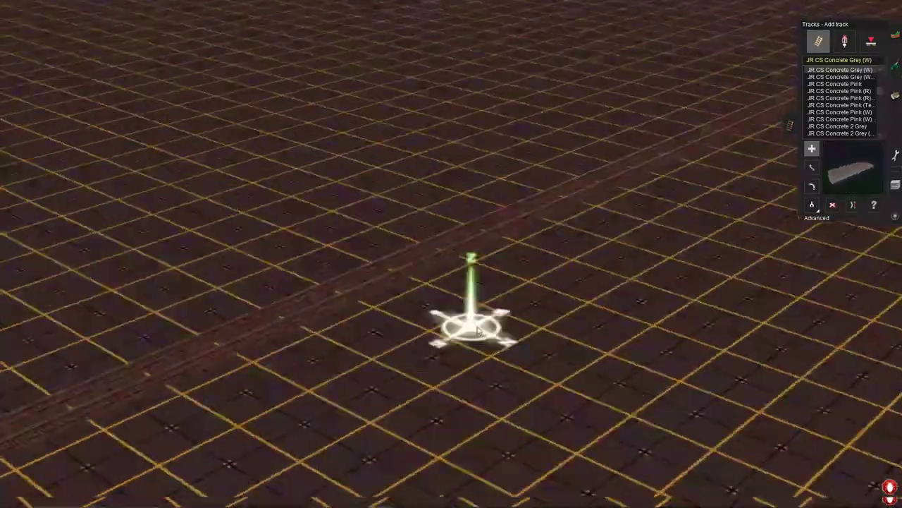
{"action": "left_click", "coordinate": [863, 46]}
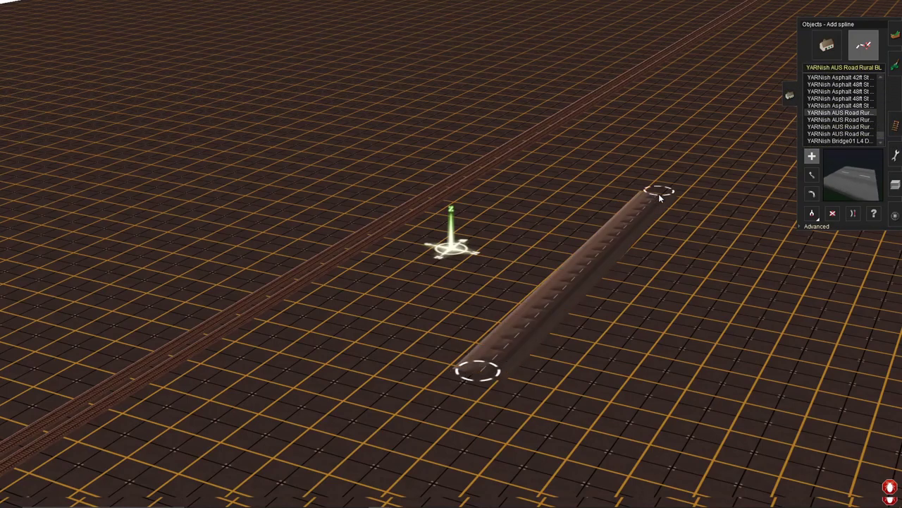
- Drag out YARNish AUS Road Rural roads, one across the grid and one alongside the tracks
{"action": "left_click_drag", "start_coordinate": [659, 198], "coordinate": [434, 119]}
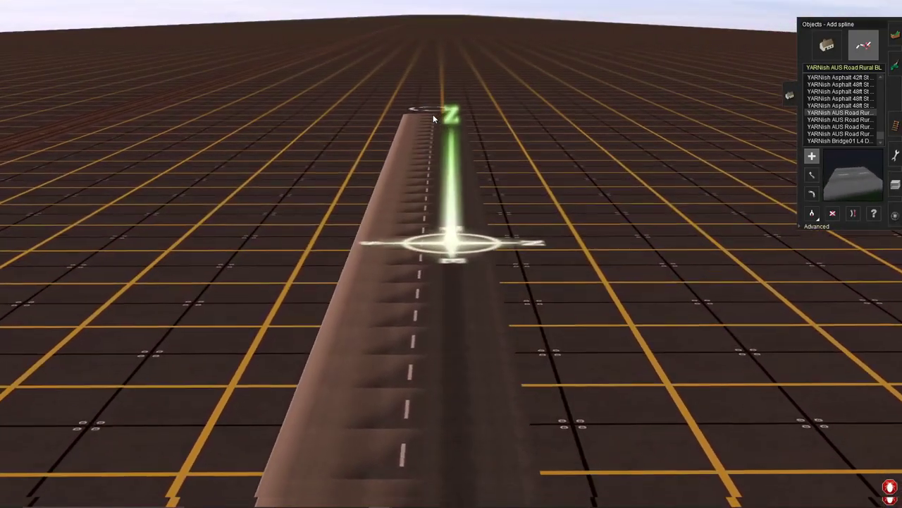
{"action": "scroll", "coordinate": [434, 119], "scroll_direction": "down", "scroll_amount": 5}
{"action": "scroll", "coordinate": [534, 247], "scroll_direction": "up", "scroll_amount": 5}
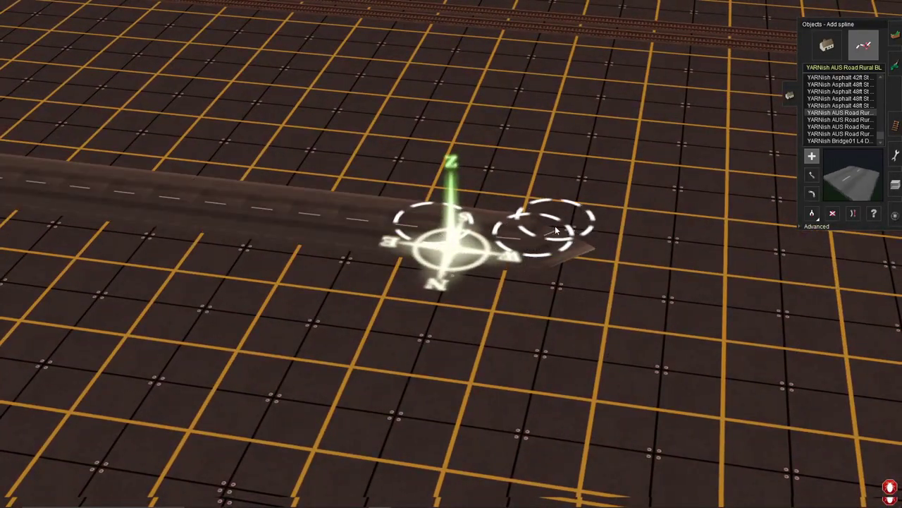
{"action": "right_click_drag", "start_coordinate": [563, 202], "coordinate": [501, 433]}
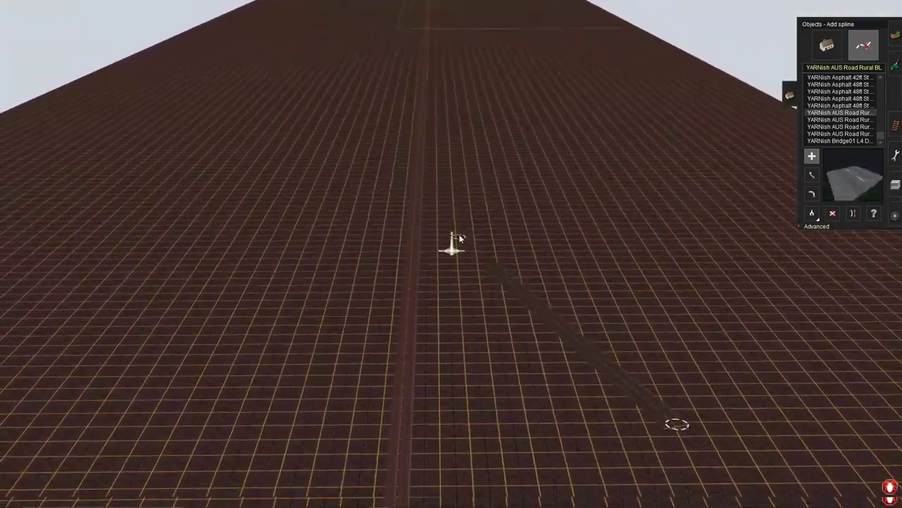
{"action": "left_click_drag", "start_coordinate": [459, 234], "coordinate": [446, 275]}
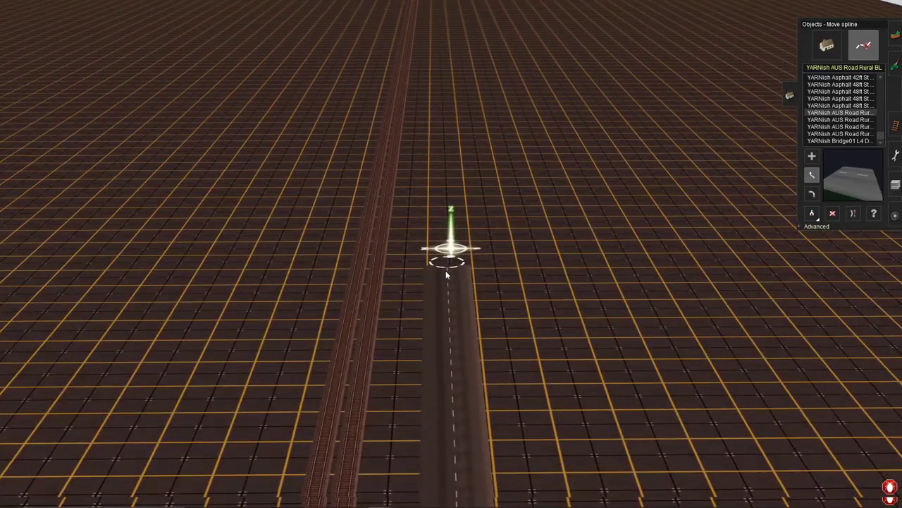
{"action": "scroll", "coordinate": [446, 275], "scroll_direction": "up", "scroll_amount": 3}
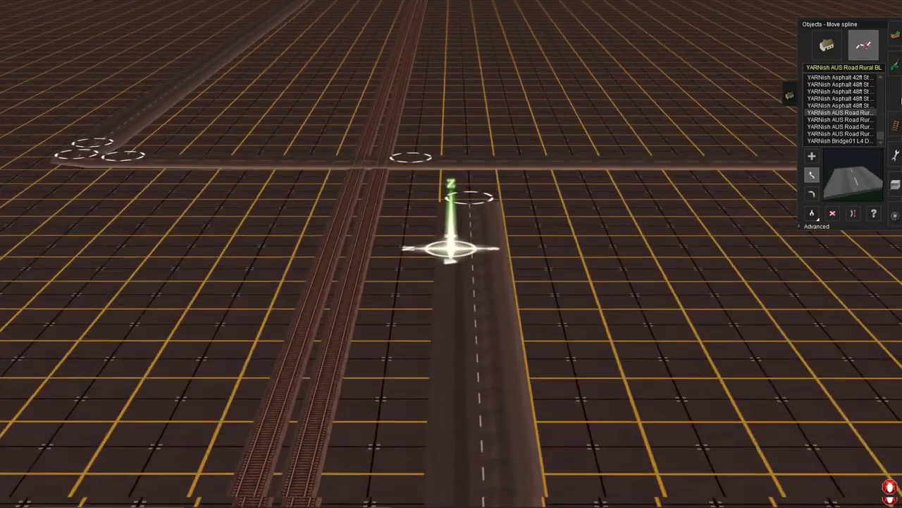
{"action": "left_click", "coordinate": [827, 45]}
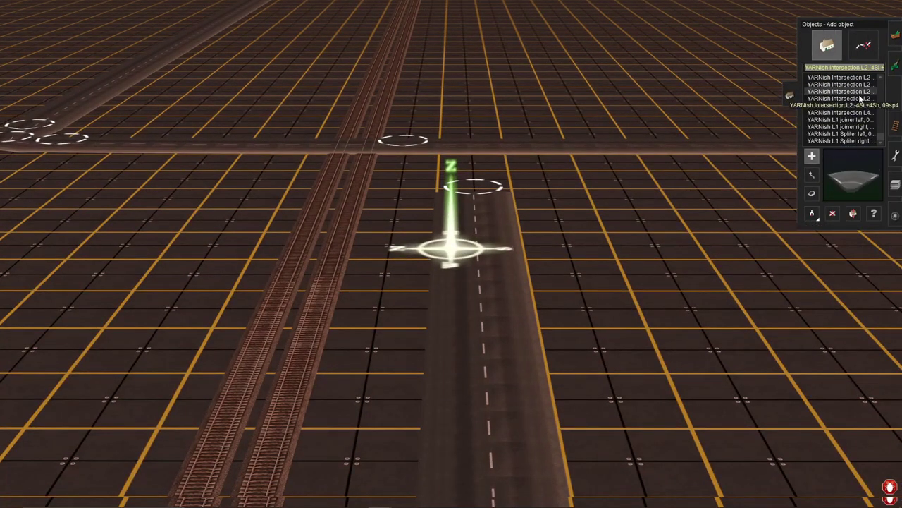
- Place a YARNish Intersection where the roads meet, set to Traffic Lights 02 with street lights
{"action": "left_click", "coordinate": [555, 320]}
{"action": "key", "text": "question"}
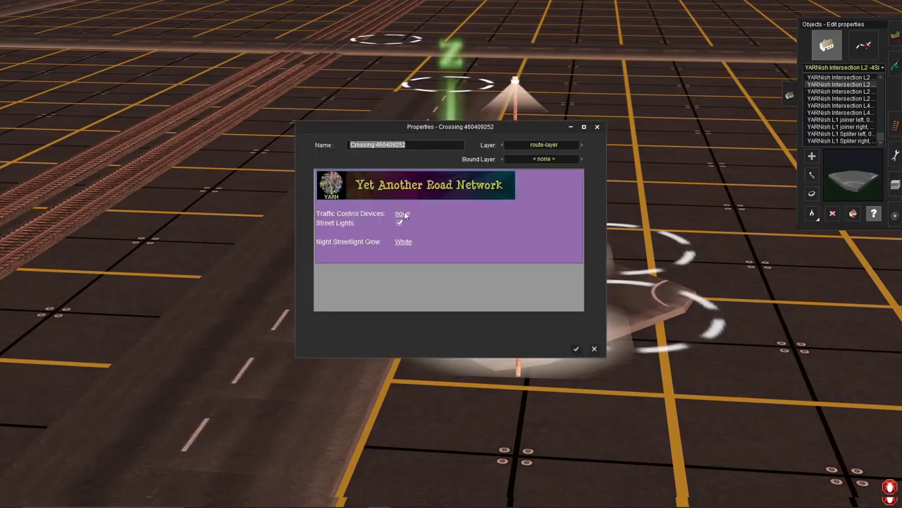
{"action": "left_click", "coordinate": [401, 214]}
{"action": "left_click", "coordinate": [517, 304]}
{"action": "left_click", "coordinate": [408, 213]}
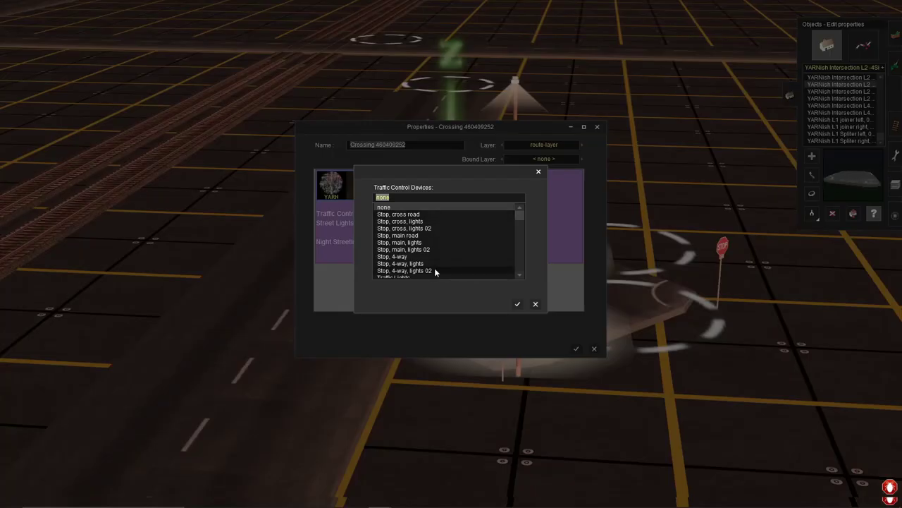
{"action": "left_click", "coordinate": [434, 270]}
{"action": "left_click", "coordinate": [518, 303]}
{"action": "left_click", "coordinate": [426, 214]}
{"action": "left_click", "coordinate": [517, 305]}
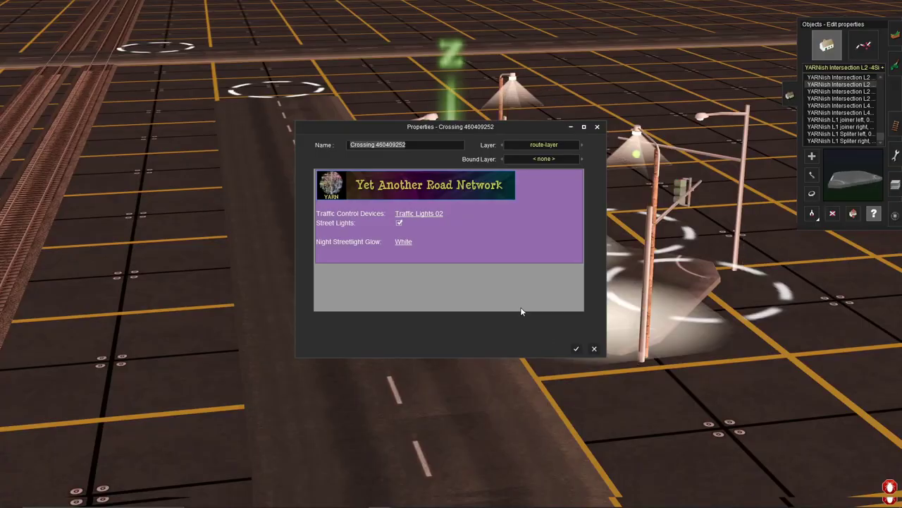
{"action": "left_click", "coordinate": [576, 349]}
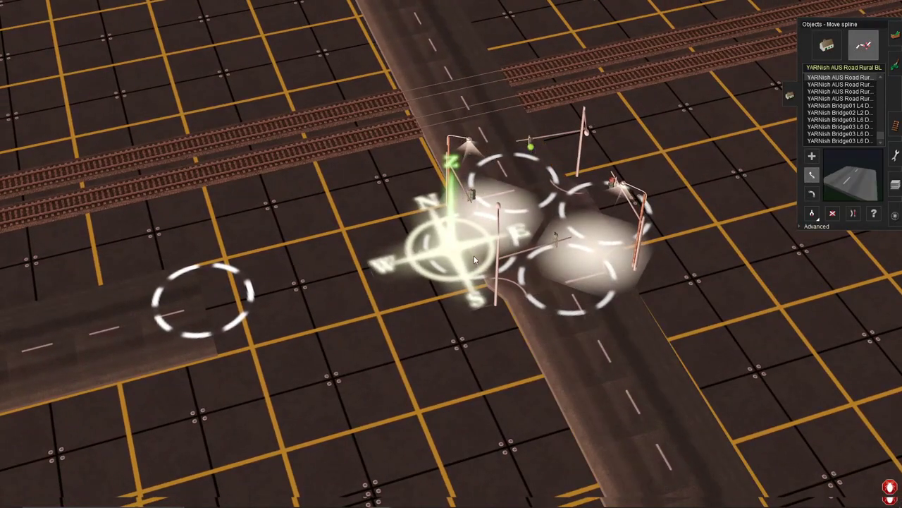
- Place a yellow Dead End sign from the 'dead end' search at the road's far end
{"action": "right_click_drag", "start_coordinate": [474, 255], "coordinate": [552, 260]}
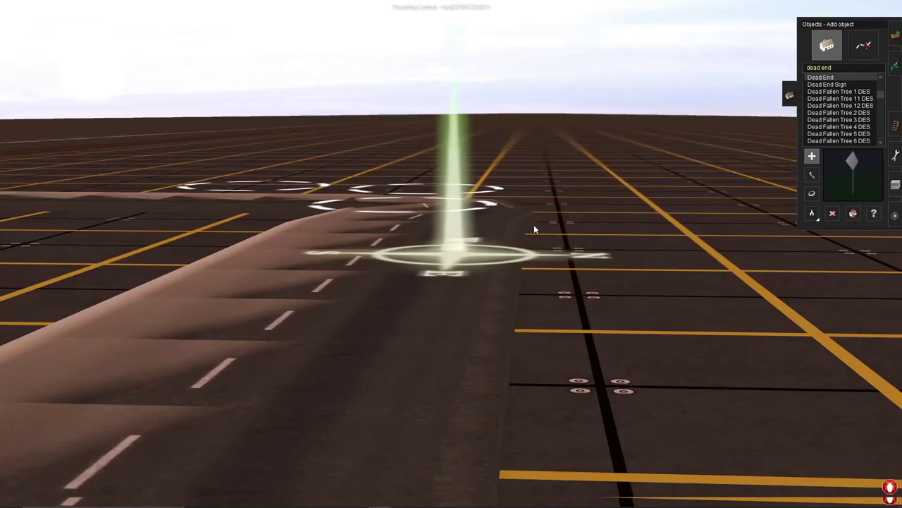
{"action": "left_click", "coordinate": [838, 90]}
{"action": "left_click", "coordinate": [832, 213]}
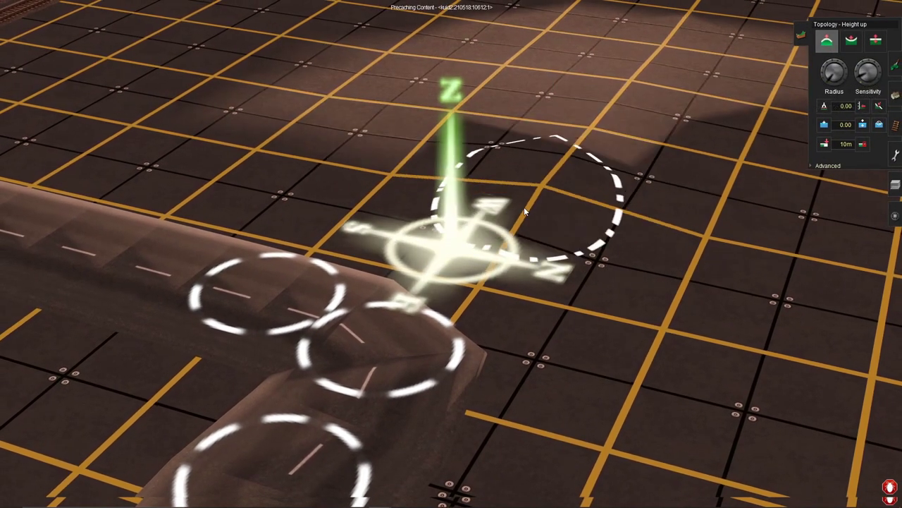
{"action": "left_click", "coordinate": [524, 204]}
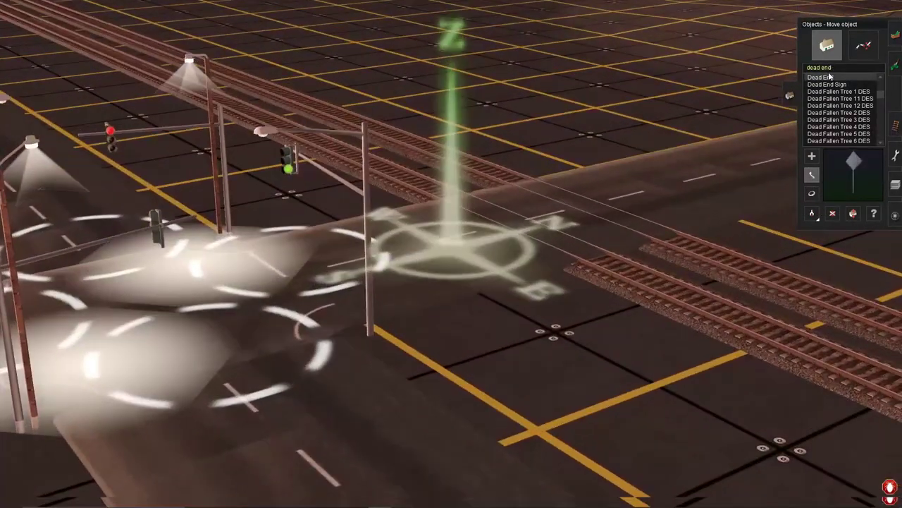
{"action": "left_click", "coordinate": [824, 67]}
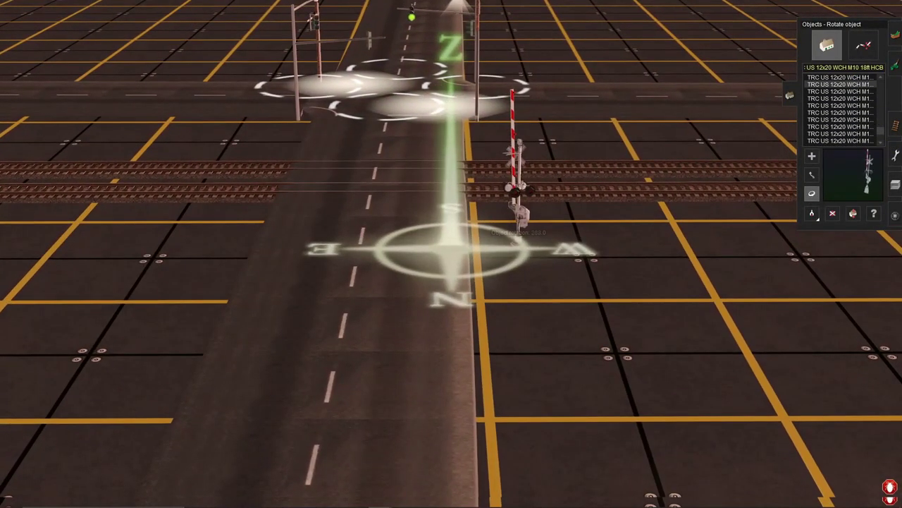
- Place crossing gate signals and a concrete 90° grade crossing panel where the road meets the track
{"action": "left_click", "coordinate": [560, 294]}
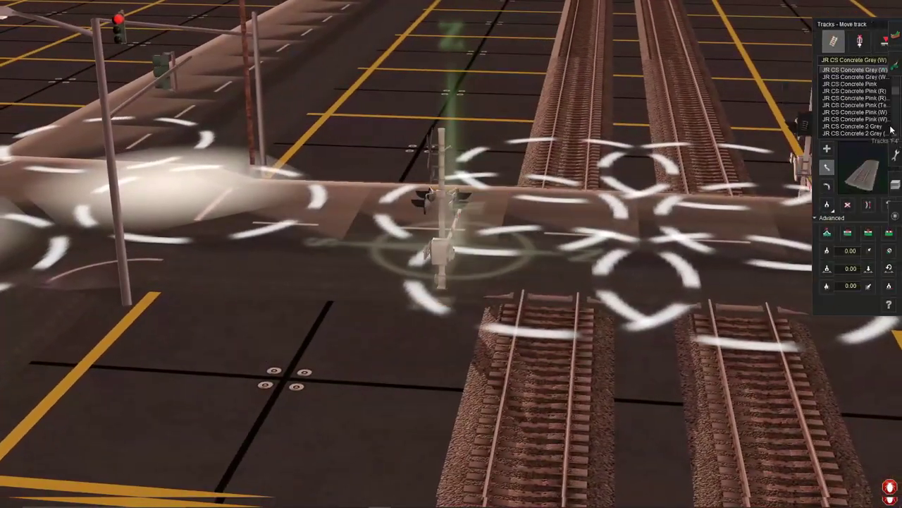
{"action": "left_click", "coordinate": [860, 41]}
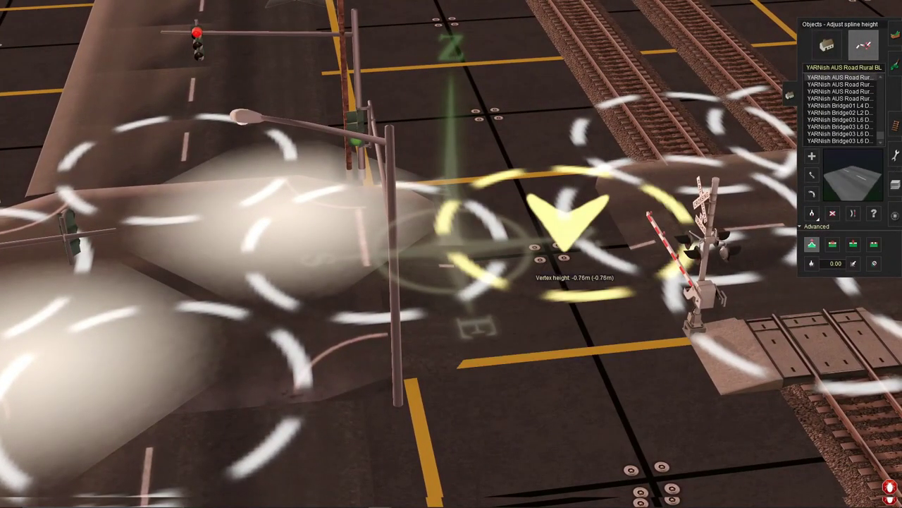
{"action": "key", "text": "a"}
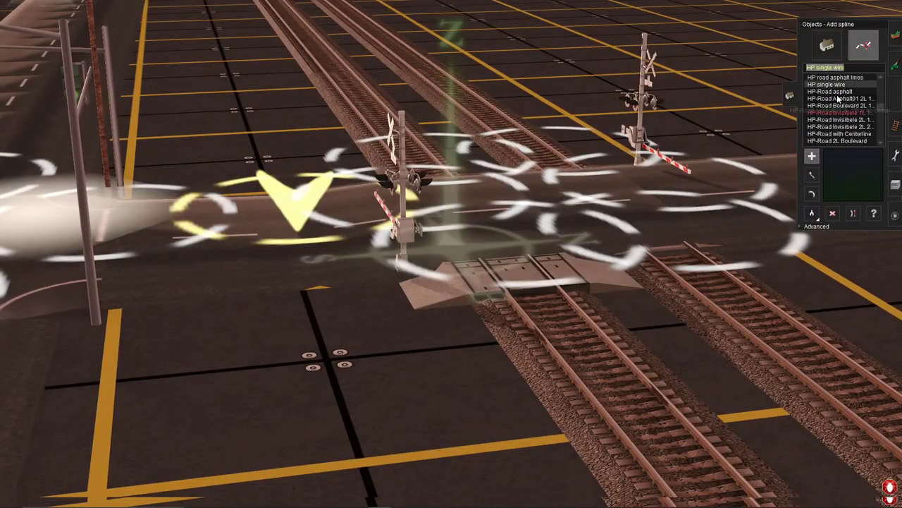
- Try several splines and lay JR MS Lineside Telegraph poles along the track
{"action": "left_click", "coordinate": [841, 134]}
{"action": "key", "text": "d"}
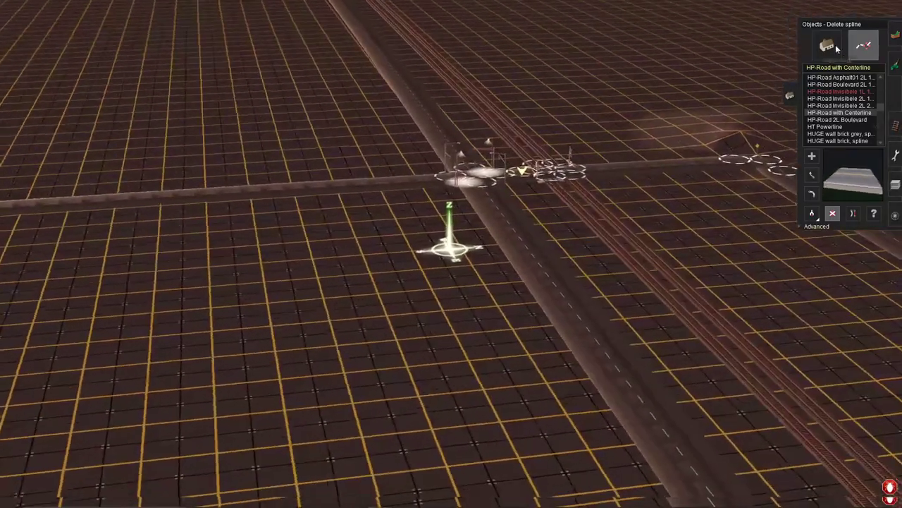
{"action": "left_click", "coordinate": [827, 45]}
{"action": "left_click", "coordinate": [872, 46]}
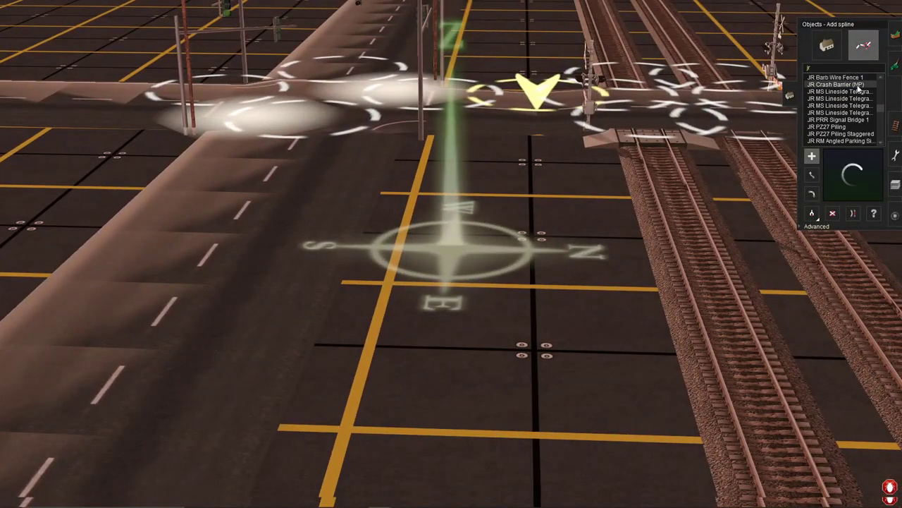
{"action": "left_click", "coordinate": [853, 85]}
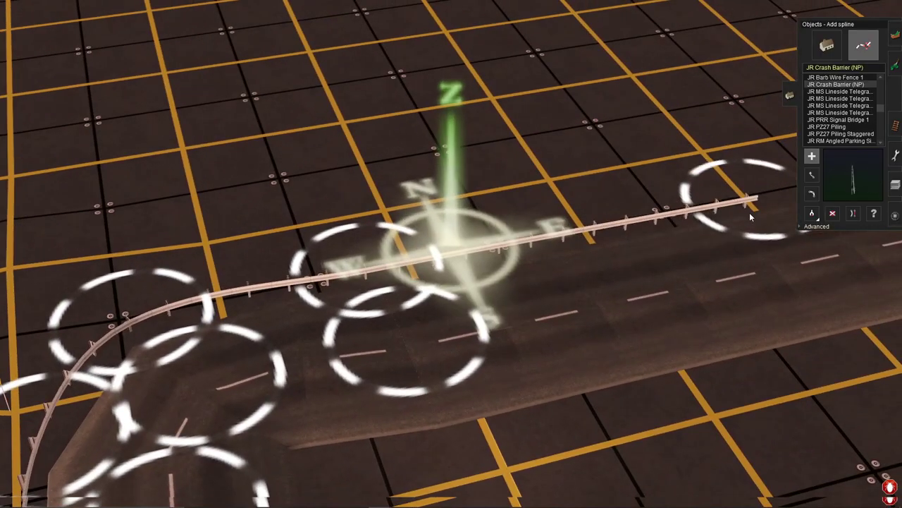
{"action": "left_click", "coordinate": [839, 98]}
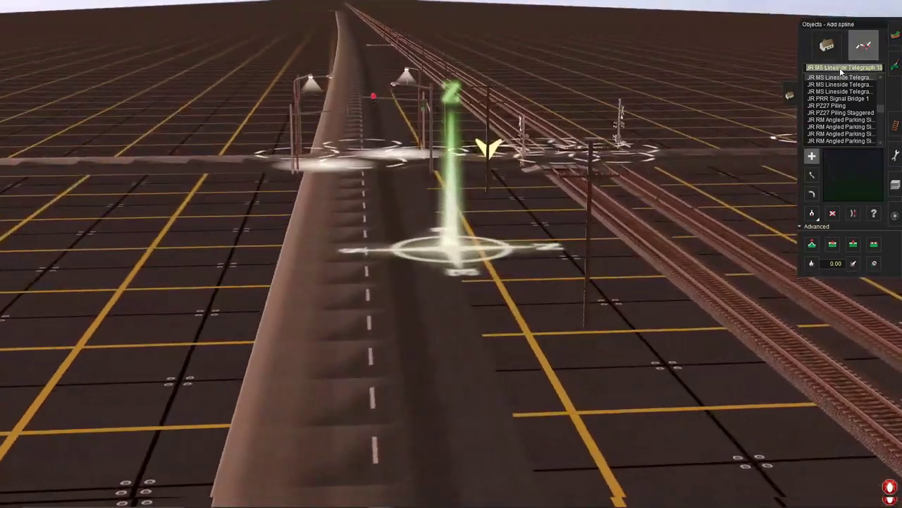
{"action": "left_click", "coordinate": [831, 105]}
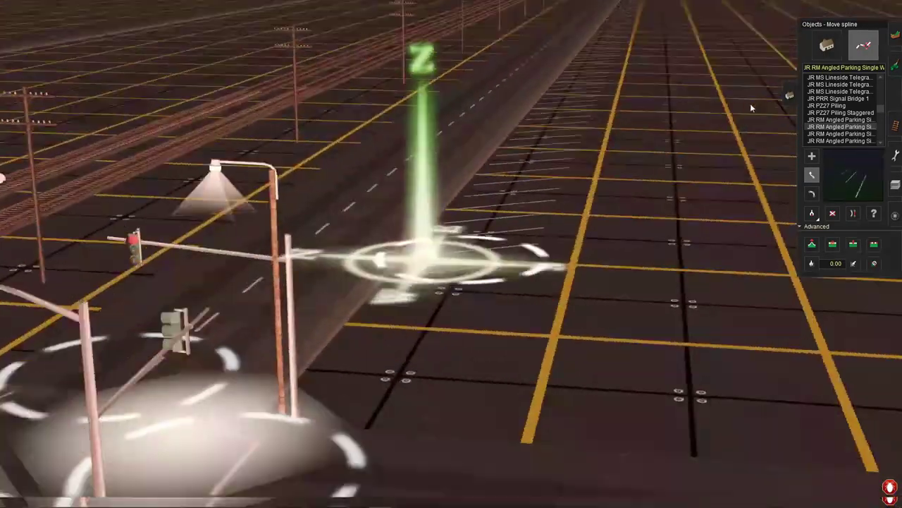
- Lay a Sidewalk Median 4ft strip beside the road
{"action": "left_click", "coordinate": [822, 77]}
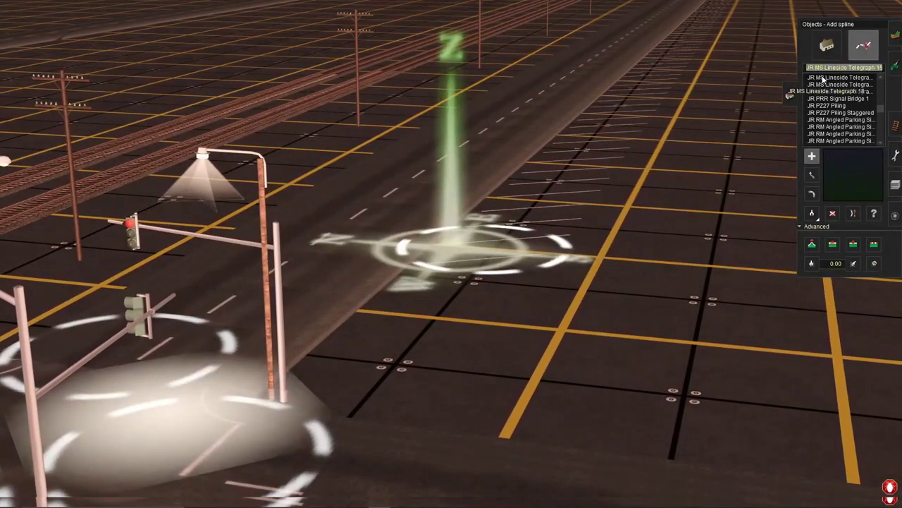
{"action": "left_click", "coordinate": [834, 84]}
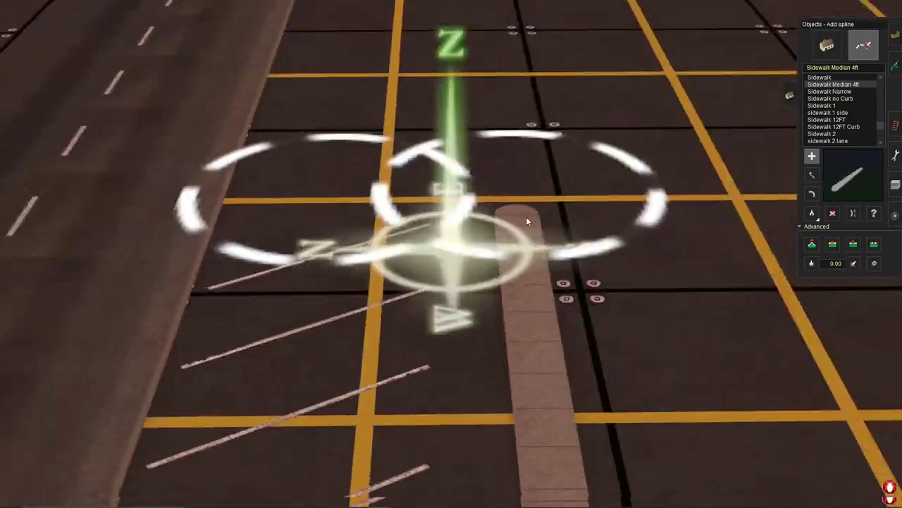
{"action": "left_click_drag", "start_coordinate": [526, 217], "coordinate": [281, 151]}
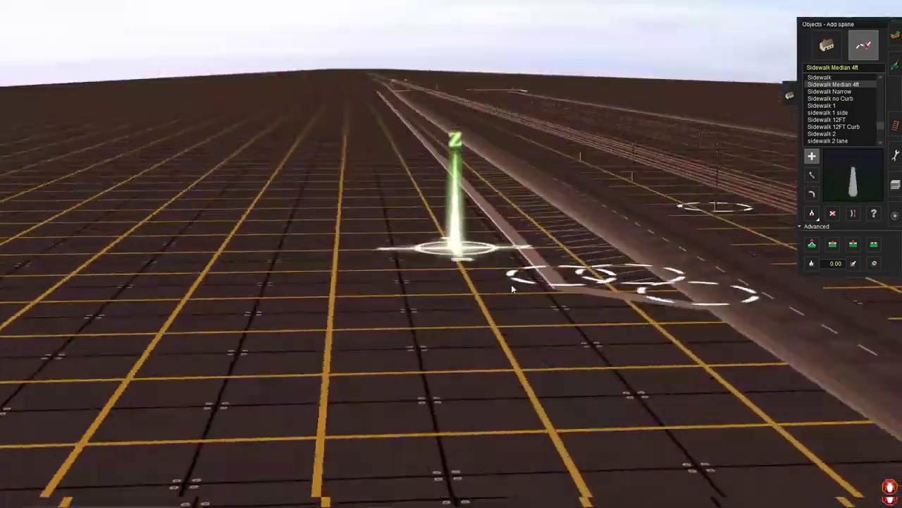
- Place City Block Small versions 03 to 05 along the main street
{"action": "left_click", "coordinate": [827, 46]}
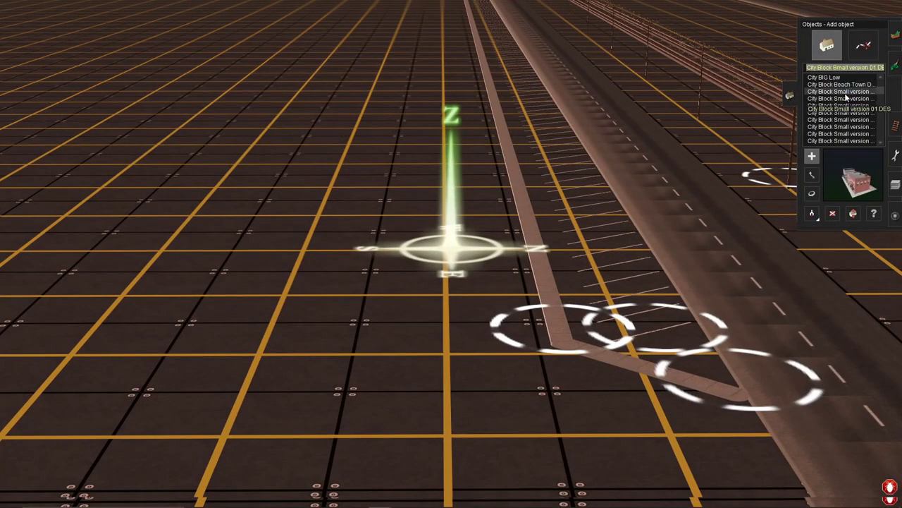
{"action": "left_click", "coordinate": [510, 223]}
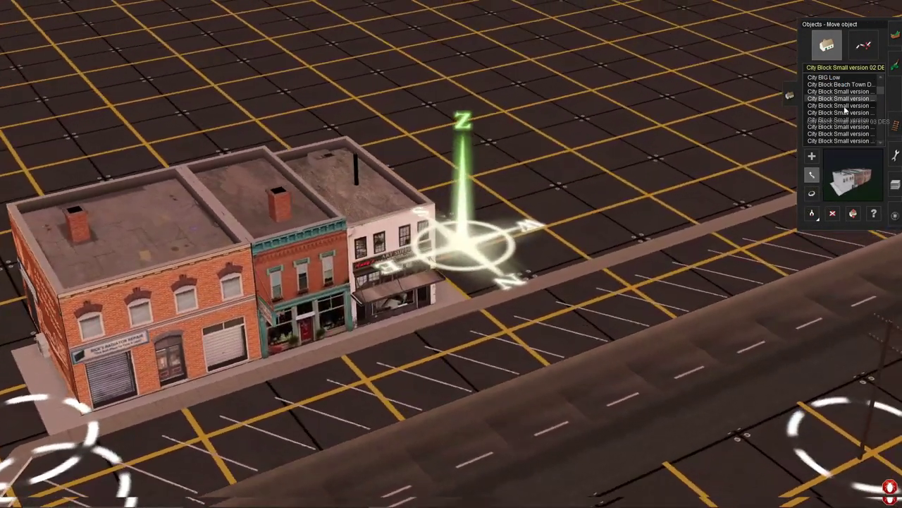
{"action": "left_click", "coordinate": [392, 207]}
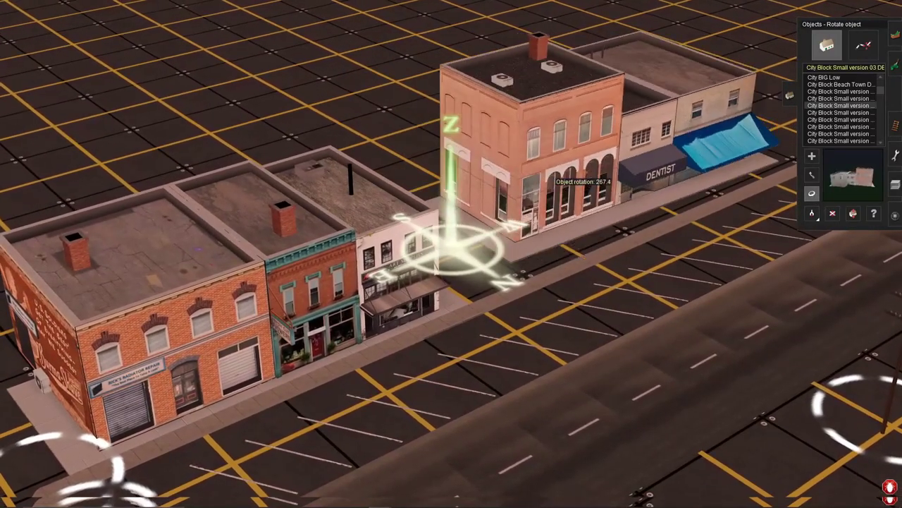
{"action": "left_click", "coordinate": [839, 112]}
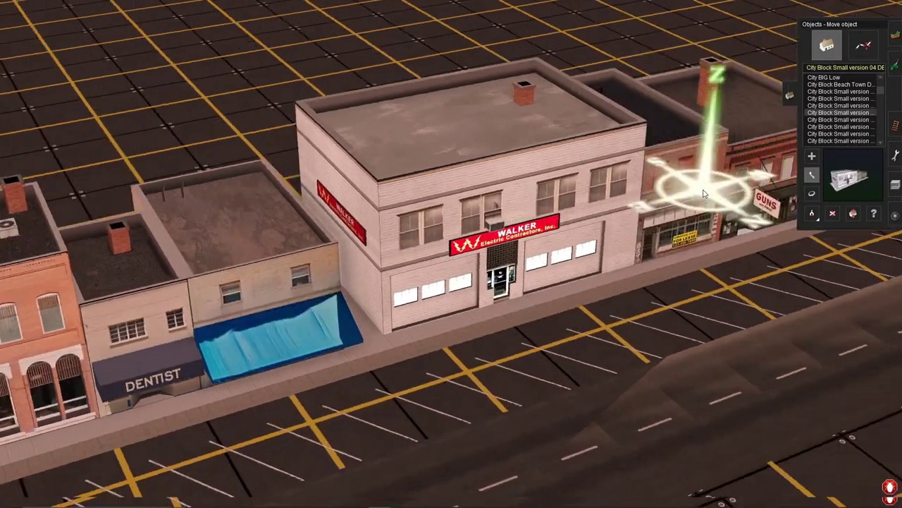
{"action": "left_click", "coordinate": [839, 119]}
{"action": "left_click", "coordinate": [496, 162]}
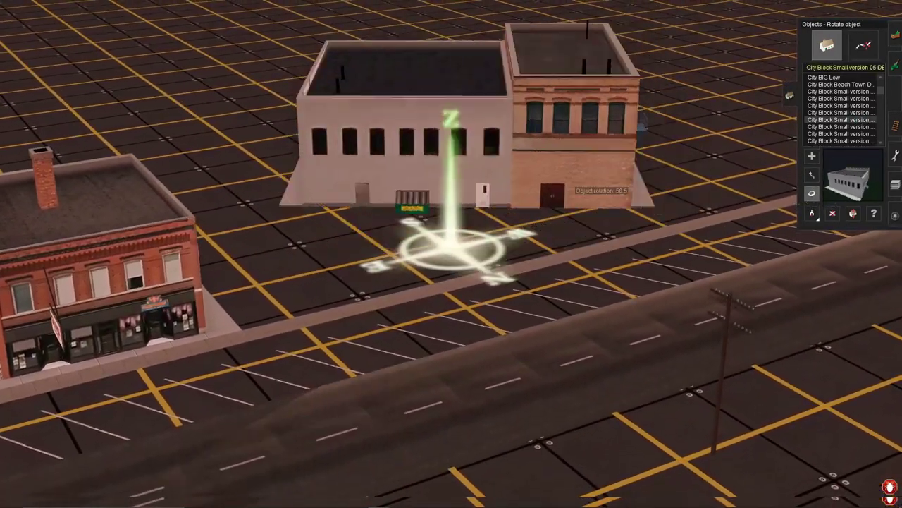
{"action": "left_click", "coordinate": [812, 174]}
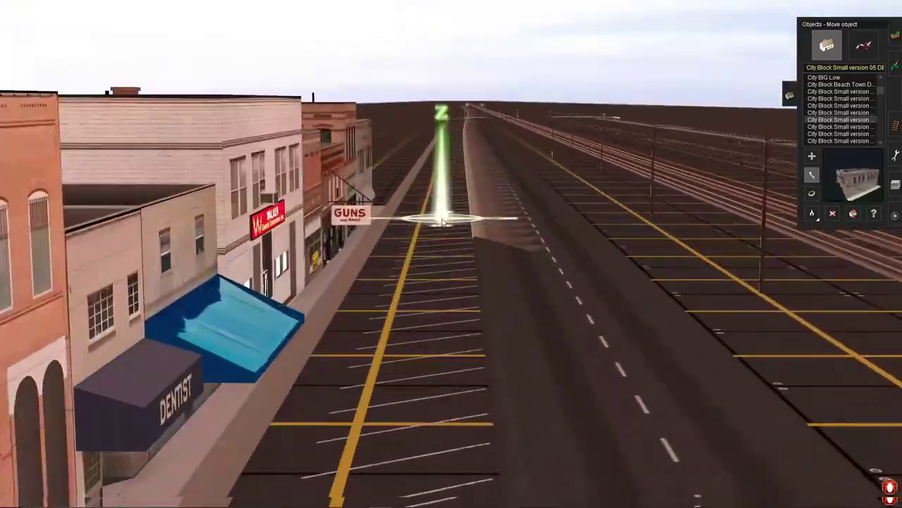
- Add City Block Small versions 06 to 08, moving and rotating them into line
{"action": "left_click", "coordinate": [839, 126]}
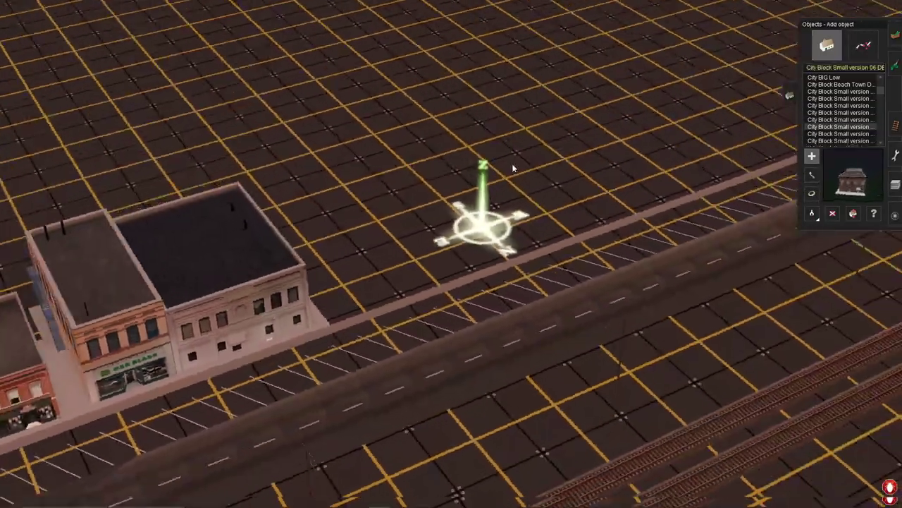
{"action": "left_click", "coordinate": [441, 220]}
{"action": "left_click", "coordinate": [812, 155]}
{"action": "left_click", "coordinate": [839, 133]}
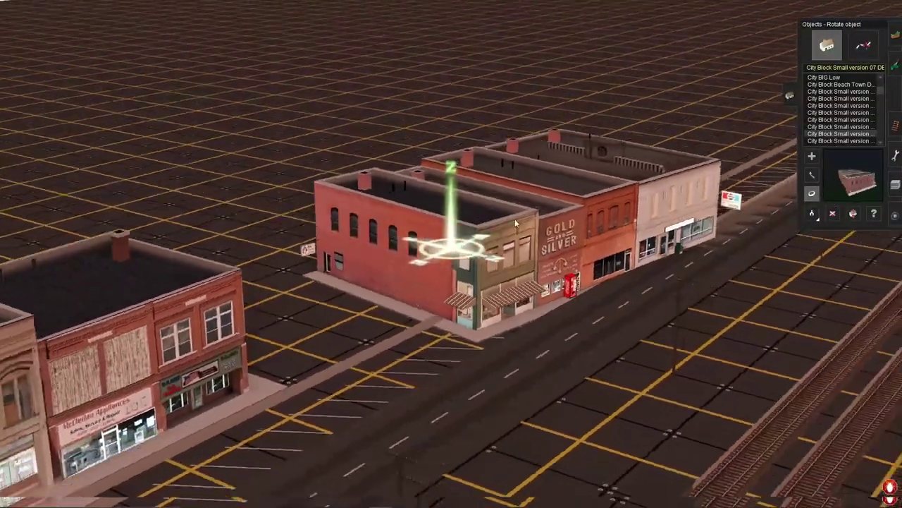
{"action": "left_click", "coordinate": [442, 239]}
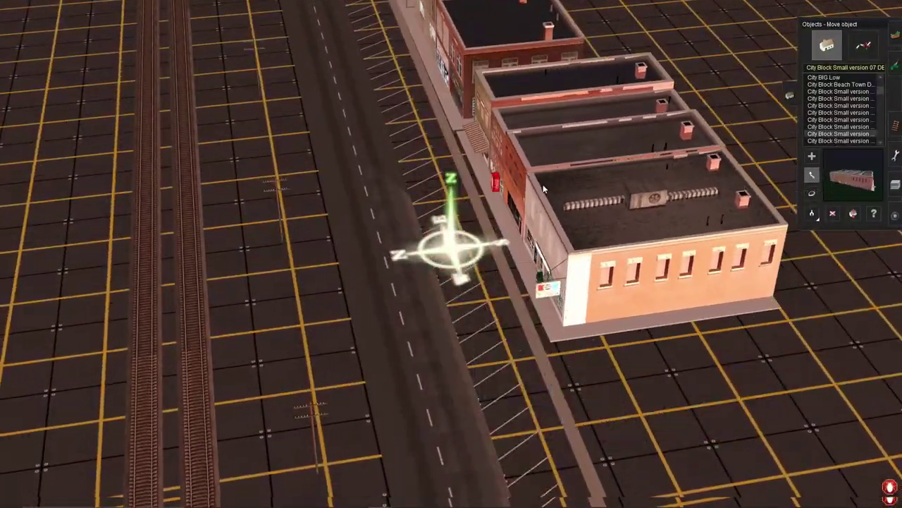
{"action": "key", "text": "m"}
{"action": "left_click", "coordinate": [842, 141]}
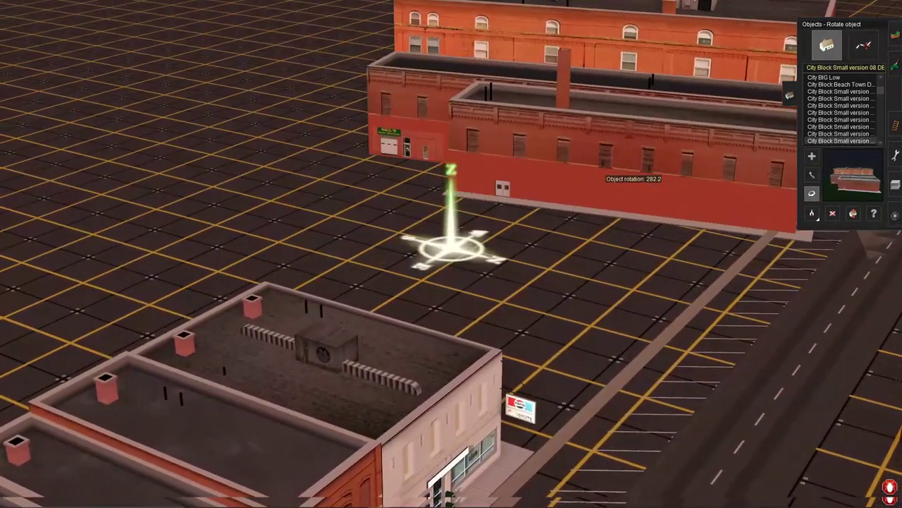
{"action": "key", "text": "r"}
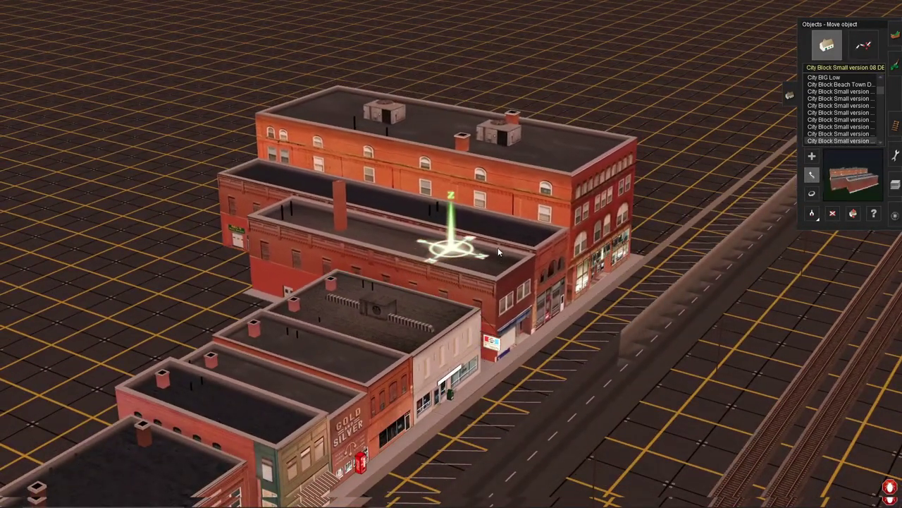
- Place City Block Small versions 09 to 12, turning each square to the street
{"action": "scroll", "coordinate": [846, 113], "scroll_direction": "down", "scroll_amount": 3}
{"action": "left_click", "coordinate": [853, 127]}
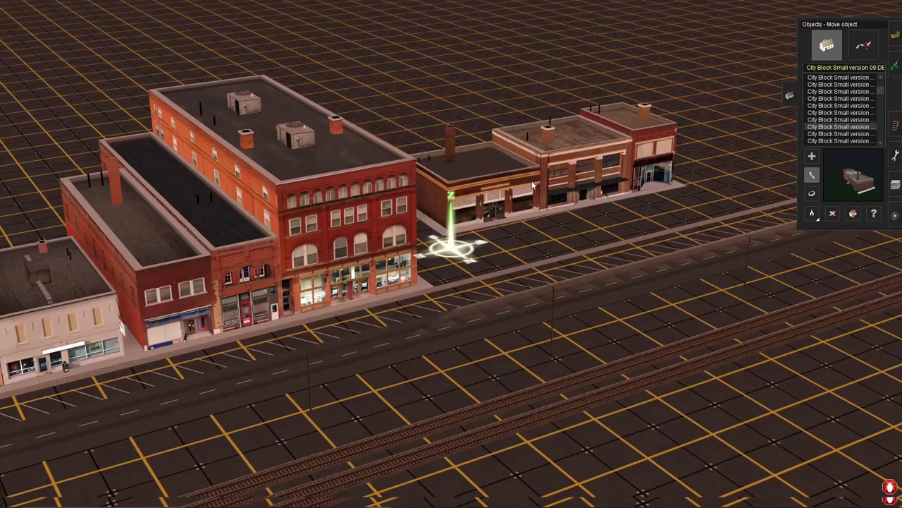
{"action": "key", "text": "r"}
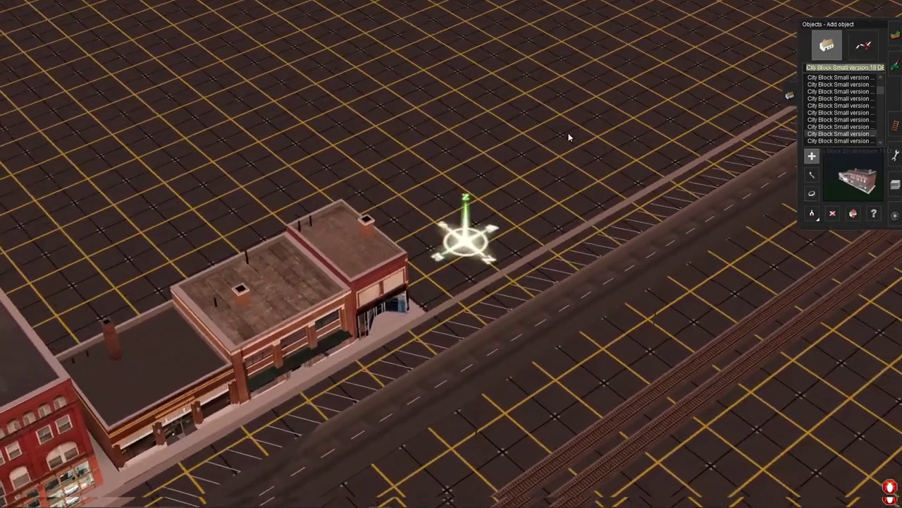
{"action": "left_click", "coordinate": [842, 133]}
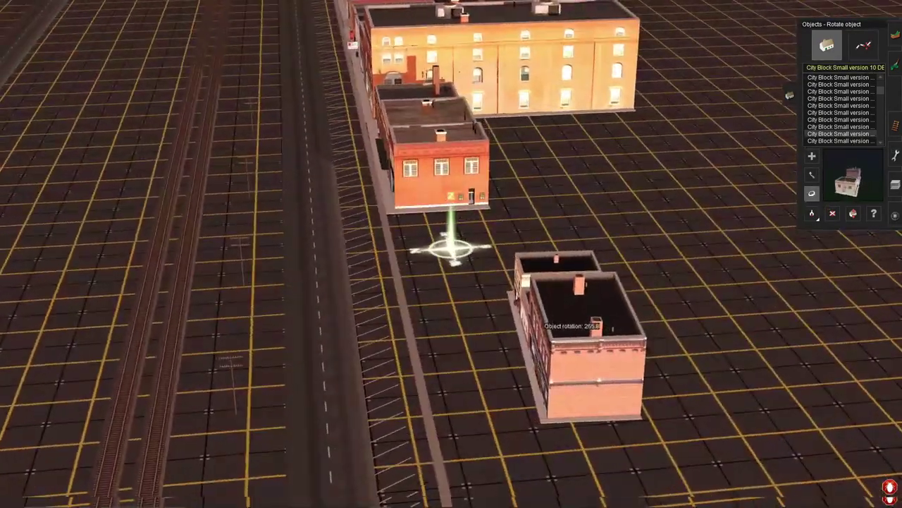
{"action": "left_click_drag", "start_coordinate": [571, 328], "coordinate": [543, 322]}
{"action": "key", "text": "a"}
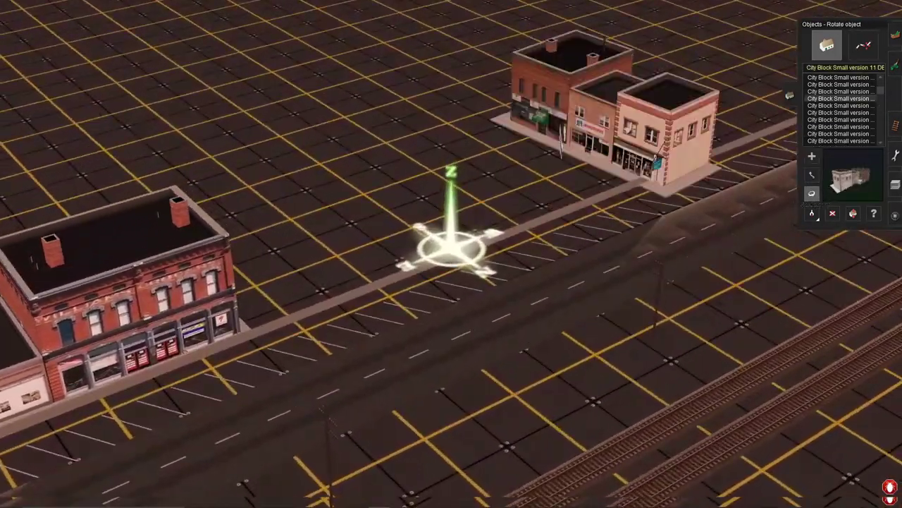
{"action": "key", "text": "r"}
{"action": "key", "text": "r"}
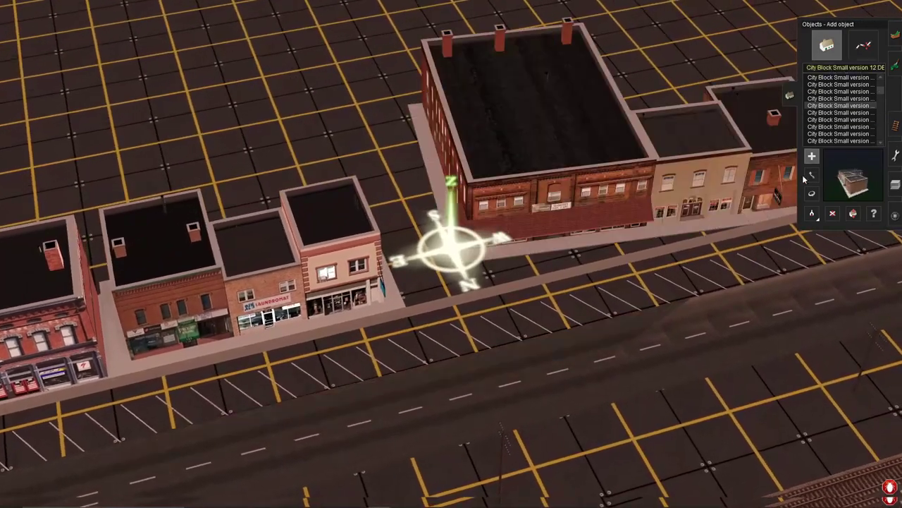
{"action": "key", "text": "r"}
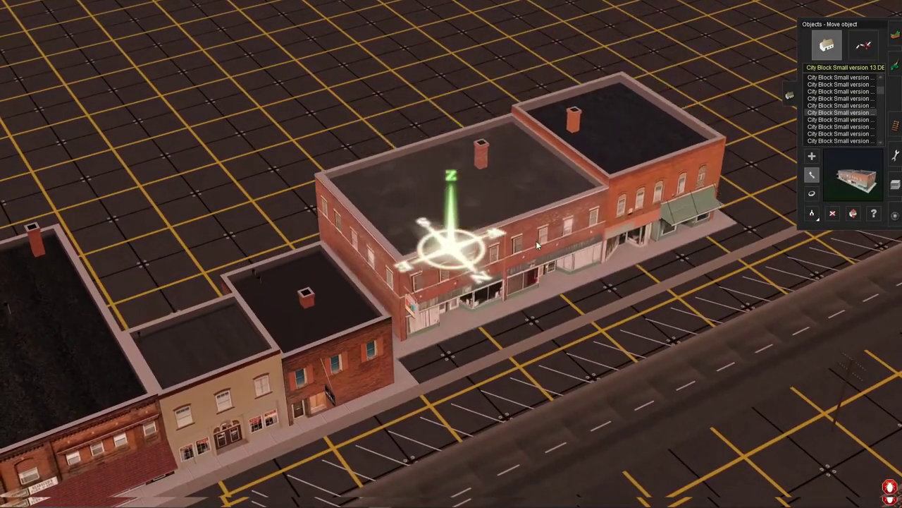
- Finish the row with City Block Small versions 14 through 18, each rotated to face the road
{"action": "left_click", "coordinate": [842, 119]}
{"action": "left_click", "coordinate": [842, 127]}
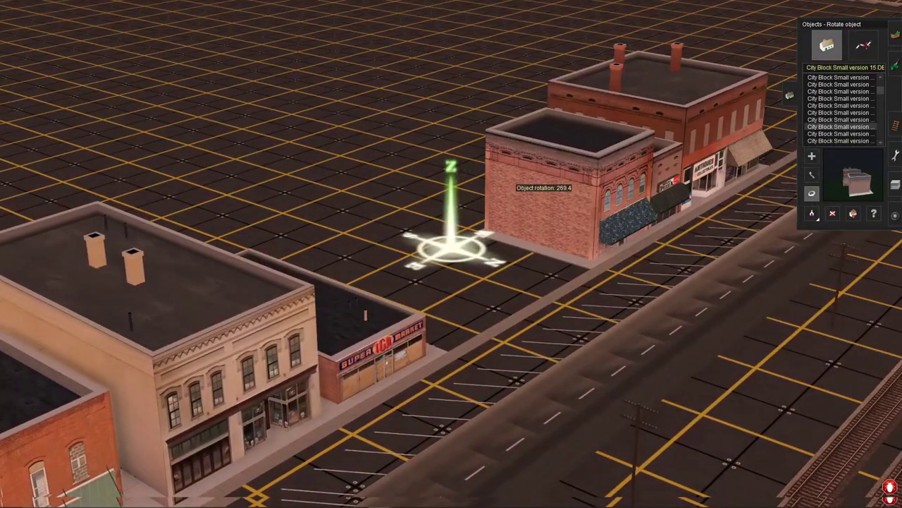
{"action": "key", "text": "Down"}
{"action": "key", "text": "r"}
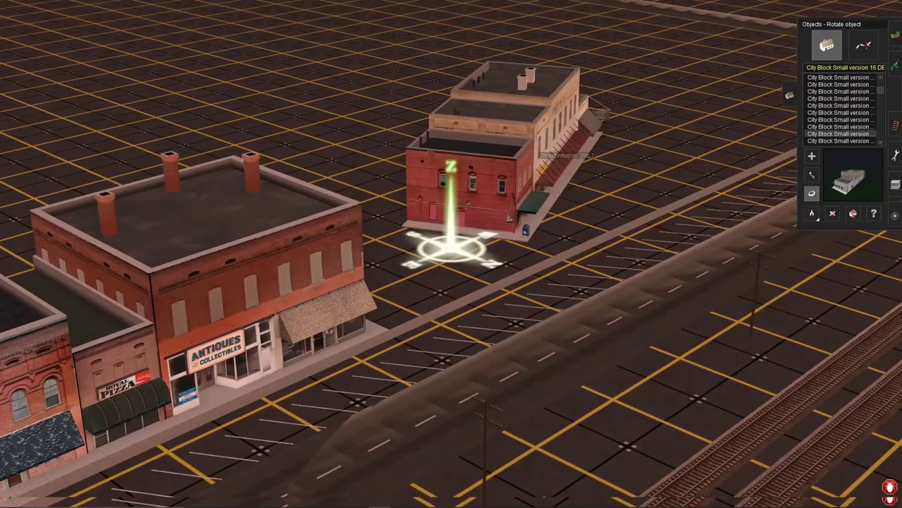
{"action": "key", "text": "Down"}
{"action": "key", "text": "r"}
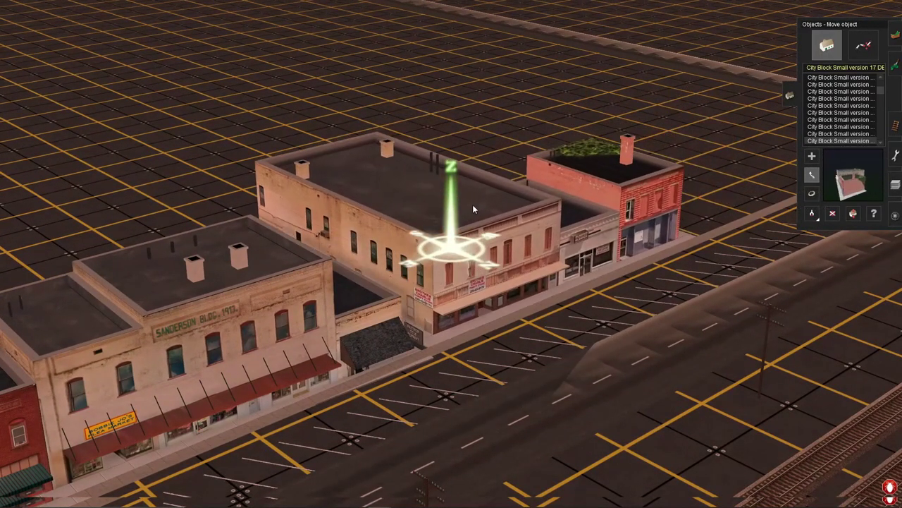
{"action": "key", "text": "Down"}
{"action": "key", "text": "r"}
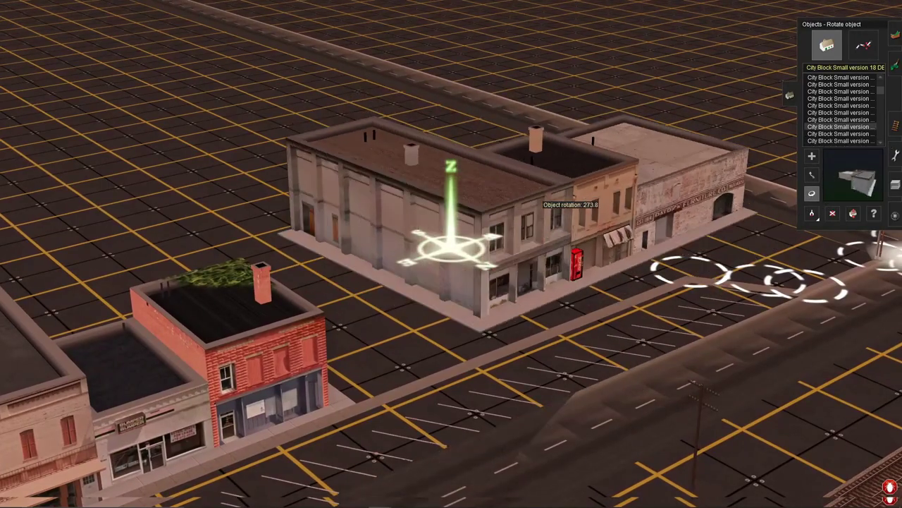
{"action": "key", "text": "Down"}
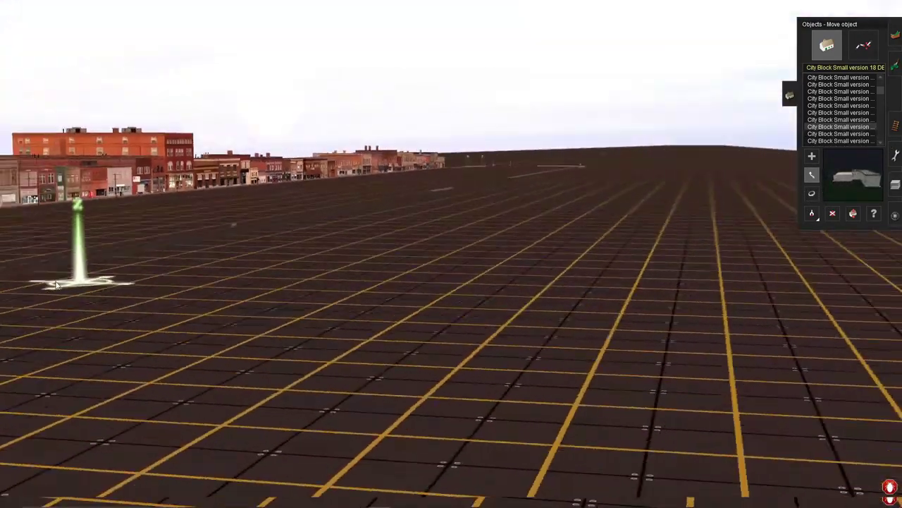
- Place several JR Generic House 1 Story houses along the road, rotating each to face the street
{"action": "key", "text": "a"}
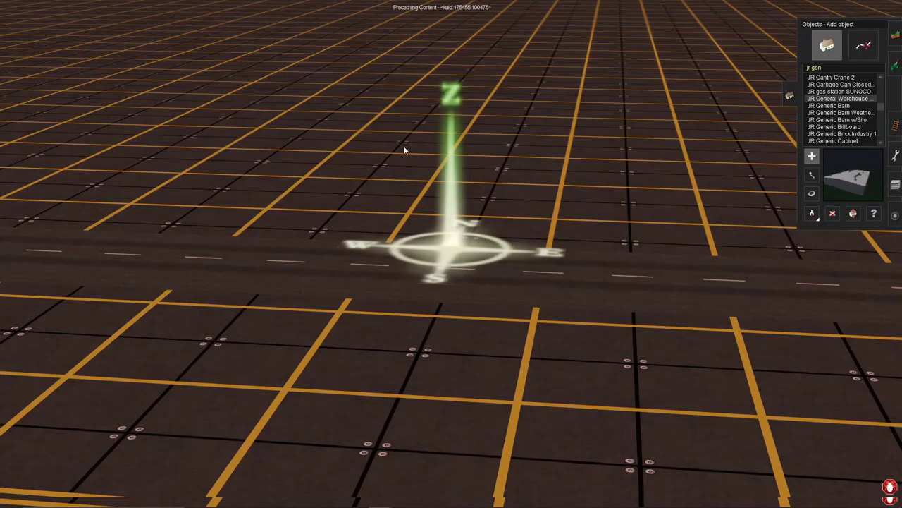
{"action": "key", "text": "Down"}
{"action": "key", "text": "Down"}
{"action": "key", "text": "Down"}
{"action": "key", "text": "r"}
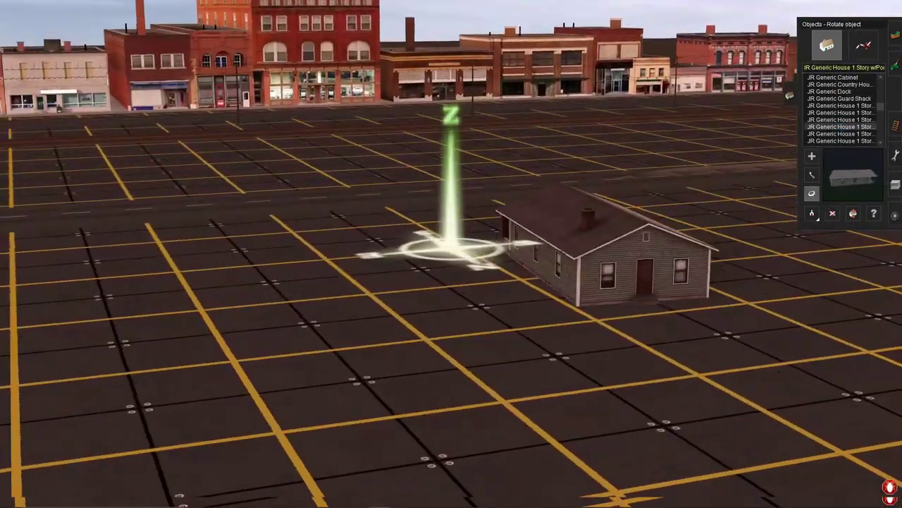
{"action": "key", "text": "Down"}
{"action": "key", "text": "a"}
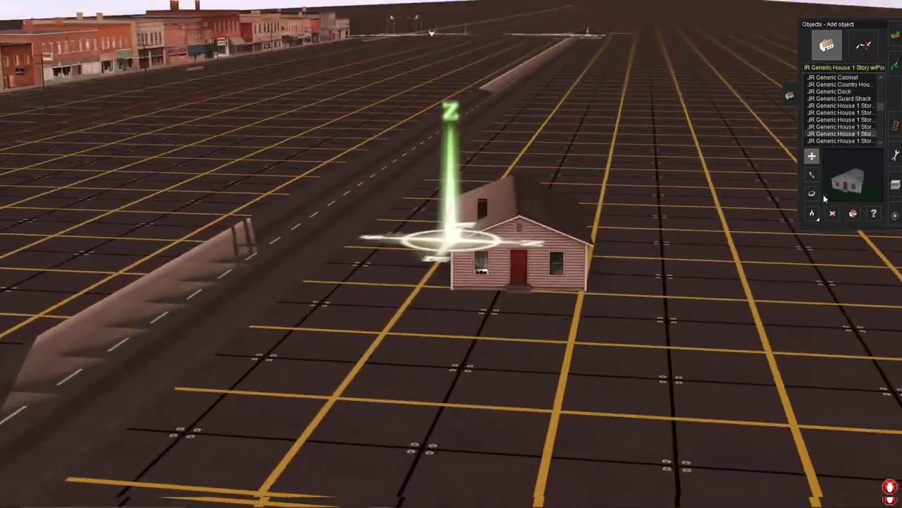
{"action": "key", "text": "Down"}
{"action": "key", "text": "r"}
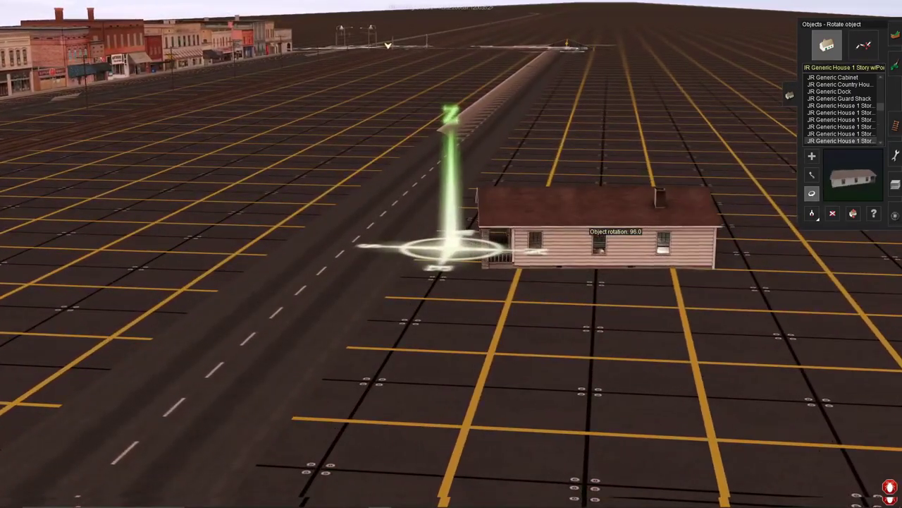
{"action": "key", "text": "Down"}
{"action": "key", "text": "a"}
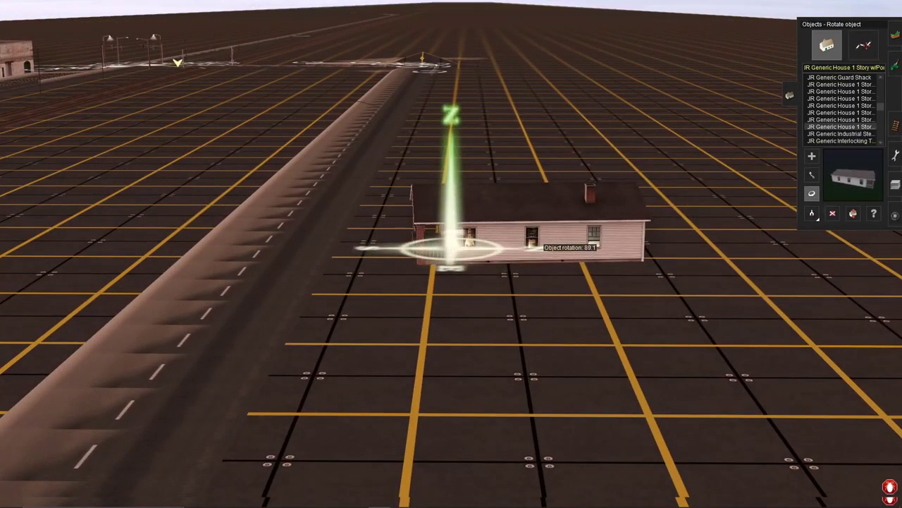
{"action": "key", "text": "Left"}
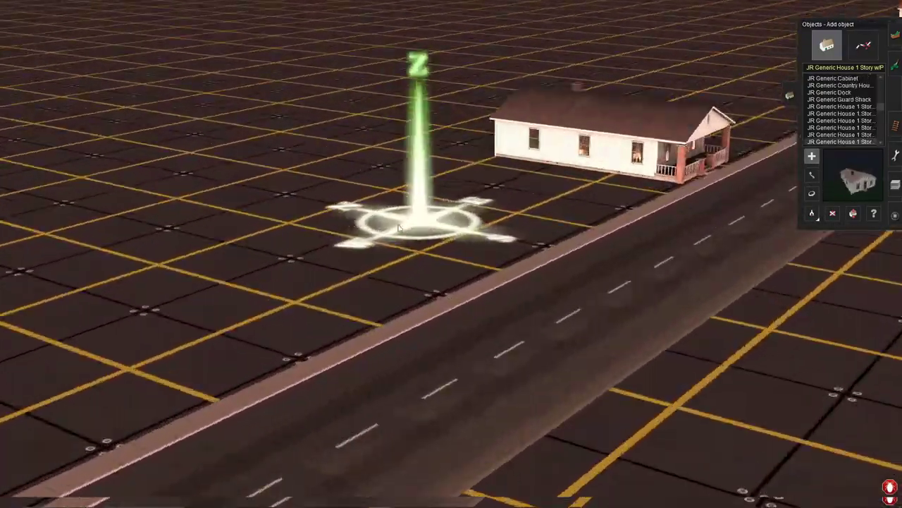
- Turn the last house toward the road and lay a Driveway Asphalt spline from house to street
{"action": "left_click", "coordinate": [812, 193]}
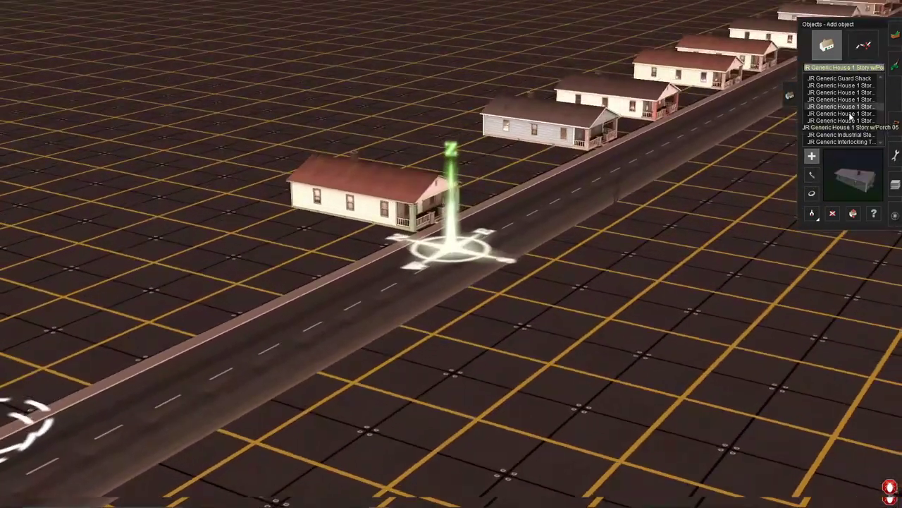
{"action": "left_click", "coordinate": [860, 127]}
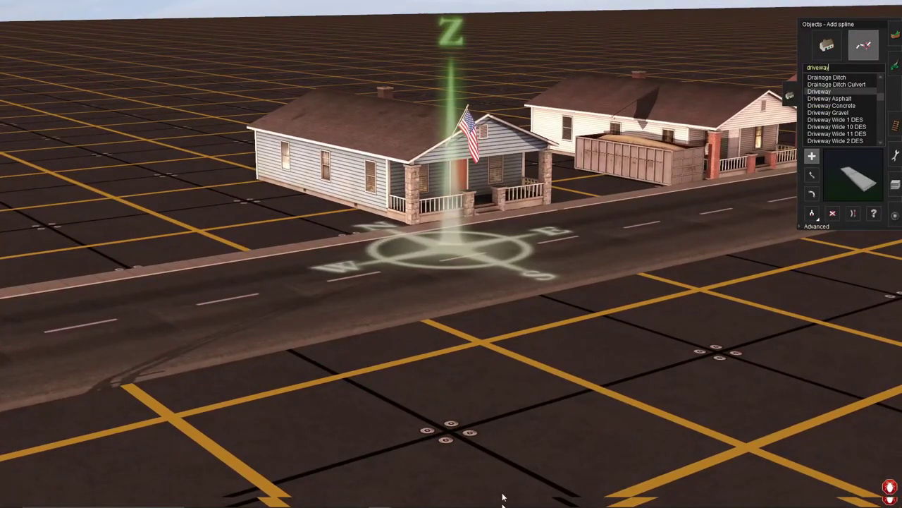
{"action": "left_click_drag", "start_coordinate": [503, 497], "coordinate": [810, 254]}
{"action": "left_click", "coordinate": [849, 99]}
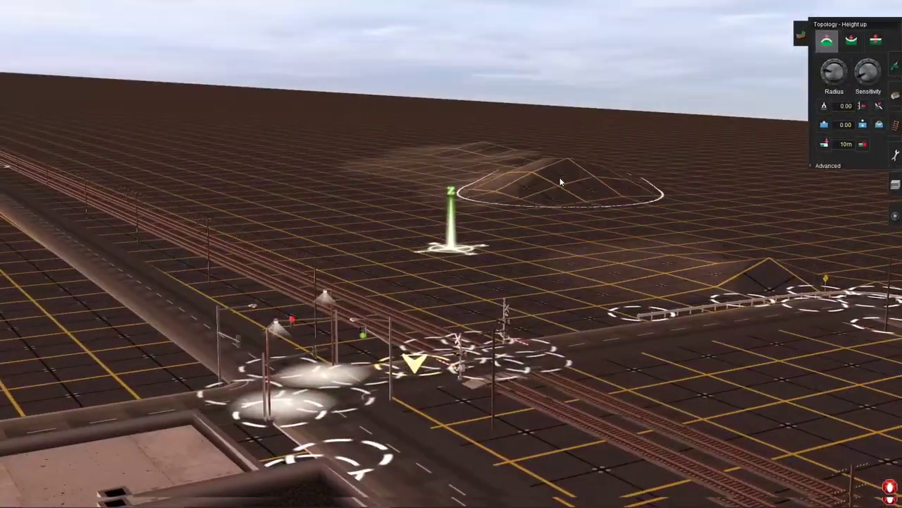
- Use the Mountain02 heightmap from the advanced ground options as the terrain brush
{"action": "right_click_drag", "start_coordinate": [562, 182], "coordinate": [624, 169]}
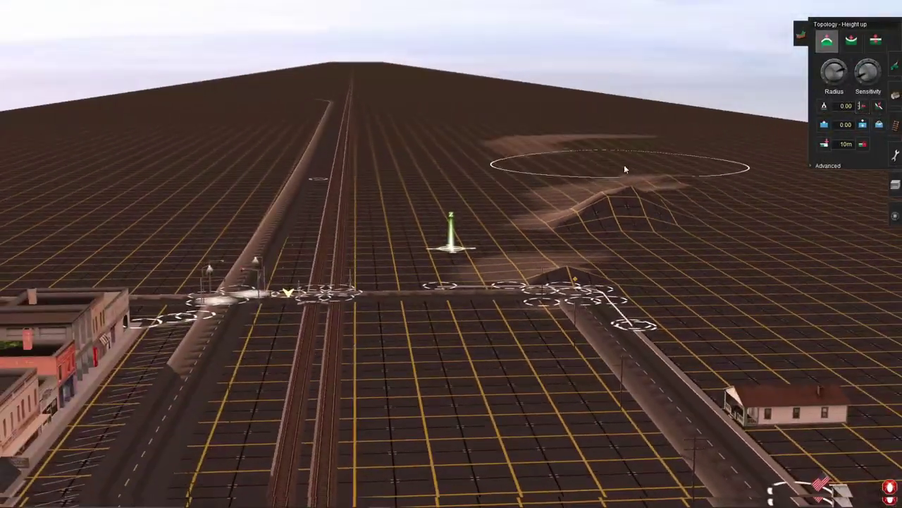
{"action": "scroll", "coordinate": [606, 179], "scroll_direction": "up", "scroll_amount": 5}
{"action": "left_click", "coordinate": [829, 165]}
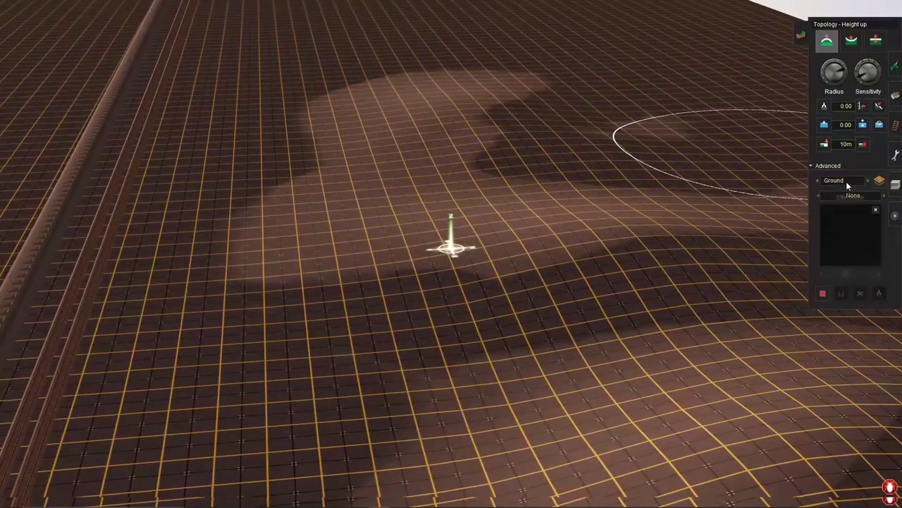
{"action": "left_click", "coordinate": [855, 247]}
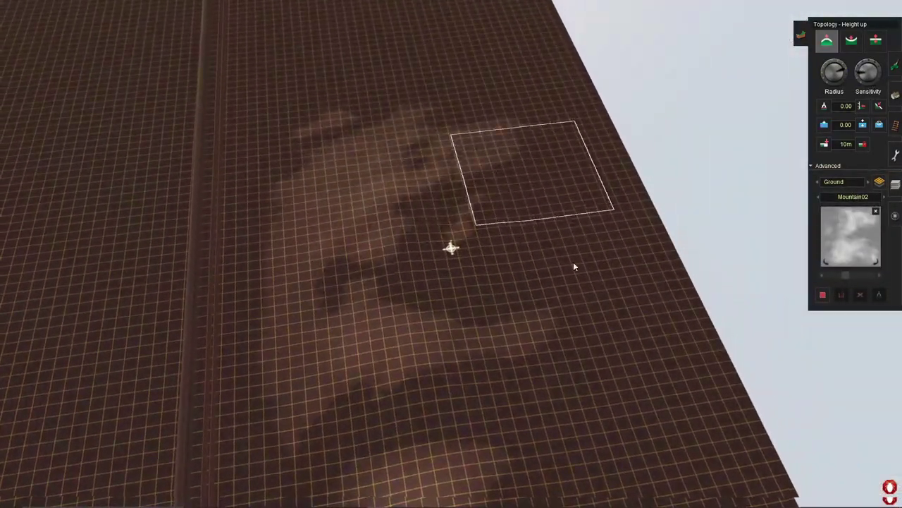
- Orbit high over the town grid to inspect the forested hillside from several angles
{"action": "mouse_move", "coordinate": [396, 161]}
{"action": "right_mouse_down"}
{"action": "mouse_move", "coordinate": [723, 397]}
{"action": "mouse_move", "coordinate": [493, 56]}
{"action": "mouse_move", "coordinate": [547, 266]}
{"action": "mouse_move", "coordinate": [282, 243]}
{"action": "right_mouse_up"}
{"action": "mouse_move", "coordinate": [487, 230]}
{"action": "right_mouse_down"}
{"action": "mouse_move", "coordinate": [598, 264]}
{"action": "mouse_move", "coordinate": [466, 230]}
{"action": "mouse_move", "coordinate": [399, 235]}
{"action": "mouse_move", "coordinate": [464, 236]}
{"action": "mouse_move", "coordinate": [429, 223]}
{"action": "mouse_move", "coordinate": [468, 199]}
{"action": "mouse_move", "coordinate": [459, 214]}
{"action": "mouse_move", "coordinate": [139, 237]}
{"action": "mouse_move", "coordinate": [624, 275]}
{"action": "mouse_move", "coordinate": [608, 317]}
{"action": "mouse_move", "coordinate": [578, 317]}
{"action": "mouse_move", "coordinate": [379, 209]}
{"action": "mouse_move", "coordinate": [434, 141]}
{"action": "mouse_move", "coordinate": [741, 133]}
{"action": "right_mouse_up"}
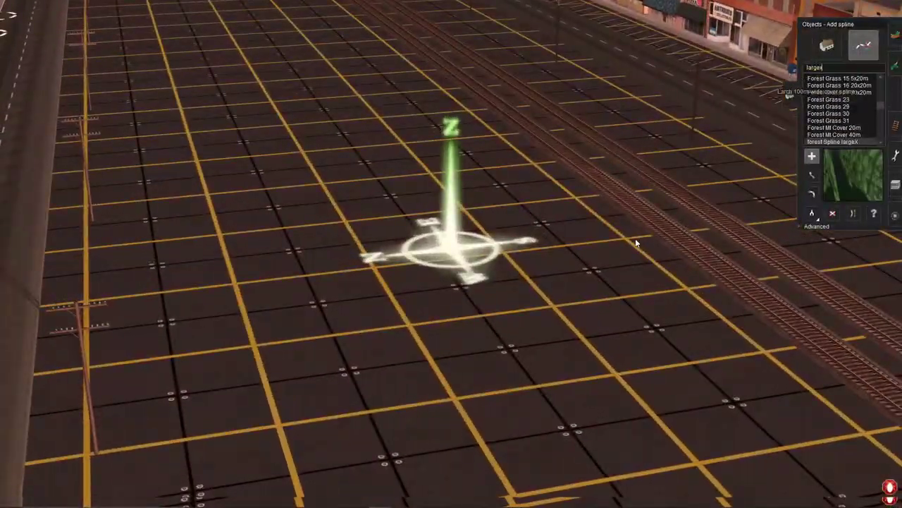
{"action": "right_click_drag", "start_coordinate": [635, 238], "coordinate": [383, 387]}
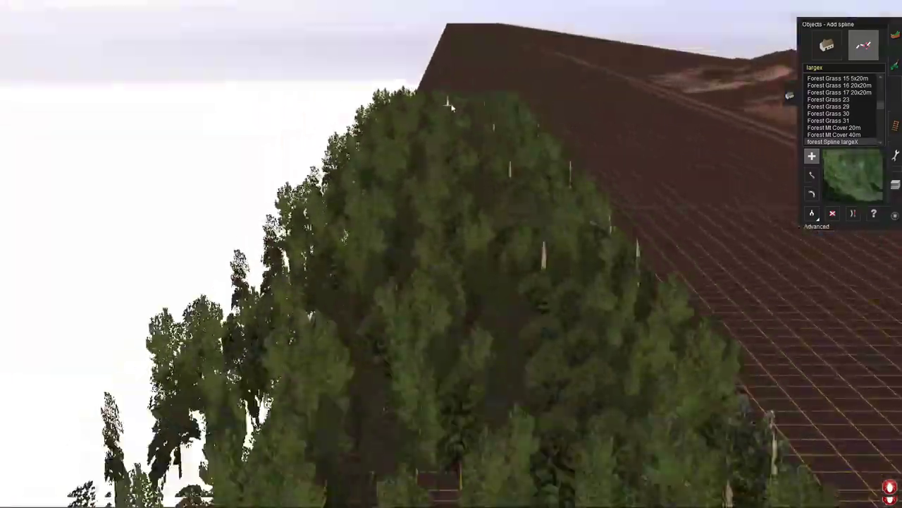
{"action": "mouse_move", "coordinate": [524, 194]}
{"action": "right_mouse_down"}
{"action": "mouse_move", "coordinate": [334, 359]}
{"action": "mouse_move", "coordinate": [447, 95]}
{"action": "mouse_move", "coordinate": [438, 174]}
{"action": "mouse_move", "coordinate": [516, 247]}
{"action": "mouse_move", "coordinate": [496, 268]}
{"action": "mouse_move", "coordinate": [808, 87]}
{"action": "right_mouse_up"}
- Filter the Paint panel for 'pbr grass' and cover the ground around tracks and town with dark grass
{"action": "key", "text": "F2"}
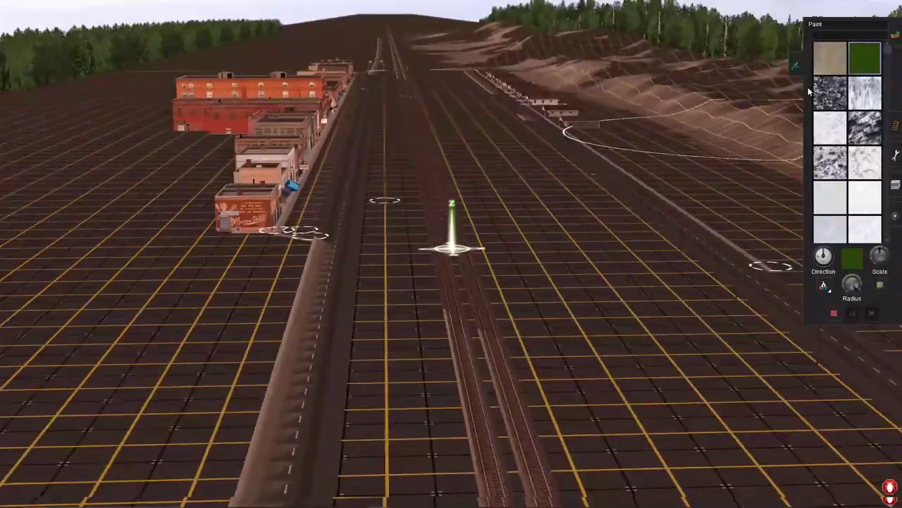
{"action": "type", "text": "pbr grrass"}
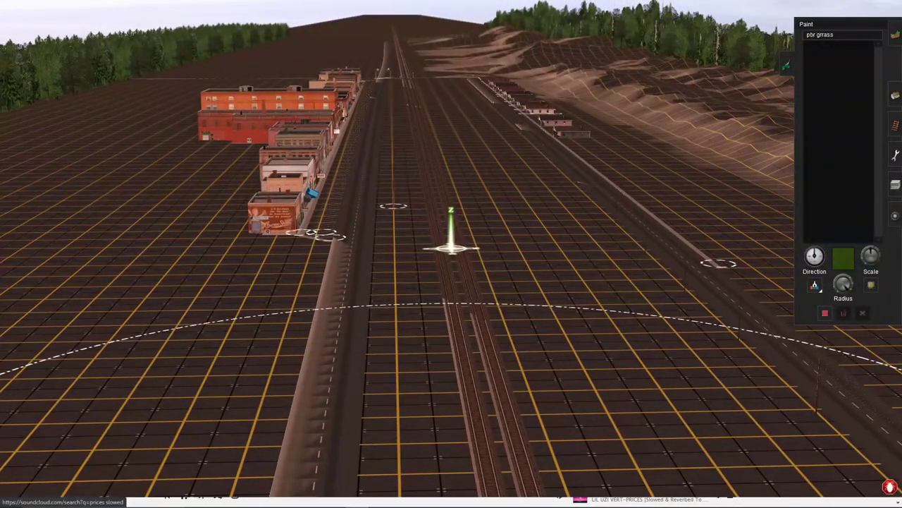
{"action": "key", "text": "BackSpace"}
{"action": "key", "text": "BackSpace"}
{"action": "key", "text": "BackSpace"}
{"action": "key", "text": "BackSpace"}
{"action": "type", "text": "ass"}
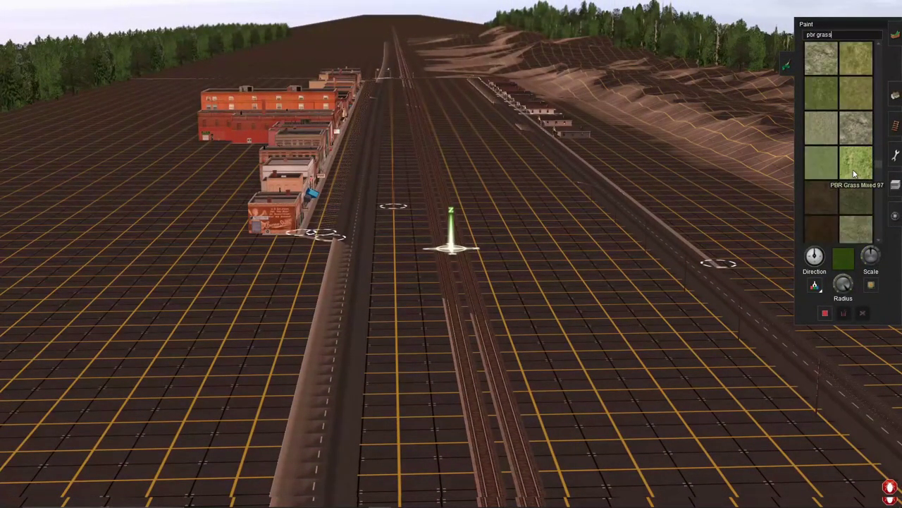
{"action": "mouse_move", "coordinate": [416, 360]}
{"action": "right_mouse_down"}
{"action": "mouse_move", "coordinate": [138, 259]}
{"action": "mouse_move", "coordinate": [656, 190]}
{"action": "mouse_move", "coordinate": [358, 199]}
{"action": "mouse_move", "coordinate": [480, 177]}
{"action": "mouse_move", "coordinate": [106, 264]}
{"action": "mouse_move", "coordinate": [203, 216]}
{"action": "mouse_move", "coordinate": [345, 187]}
{"action": "mouse_move", "coordinate": [479, 278]}
{"action": "mouse_move", "coordinate": [540, 302]}
{"action": "mouse_move", "coordinate": [760, 206]}
{"action": "mouse_move", "coordinate": [595, 134]}
{"action": "mouse_move", "coordinate": [447, 141]}
{"action": "mouse_move", "coordinate": [254, 303]}
{"action": "mouse_move", "coordinate": [358, 169]}
{"action": "mouse_move", "coordinate": [405, 170]}
{"action": "mouse_move", "coordinate": [452, 243]}
{"action": "mouse_move", "coordinate": [451, 233]}
{"action": "mouse_move", "coordinate": [514, 254]}
{"action": "mouse_move", "coordinate": [248, 292]}
{"action": "mouse_move", "coordinate": [447, 204]}
{"action": "mouse_move", "coordinate": [449, 303]}
{"action": "mouse_move", "coordinate": [277, 223]}
{"action": "mouse_move", "coordinate": [520, 180]}
{"action": "right_mouse_up"}
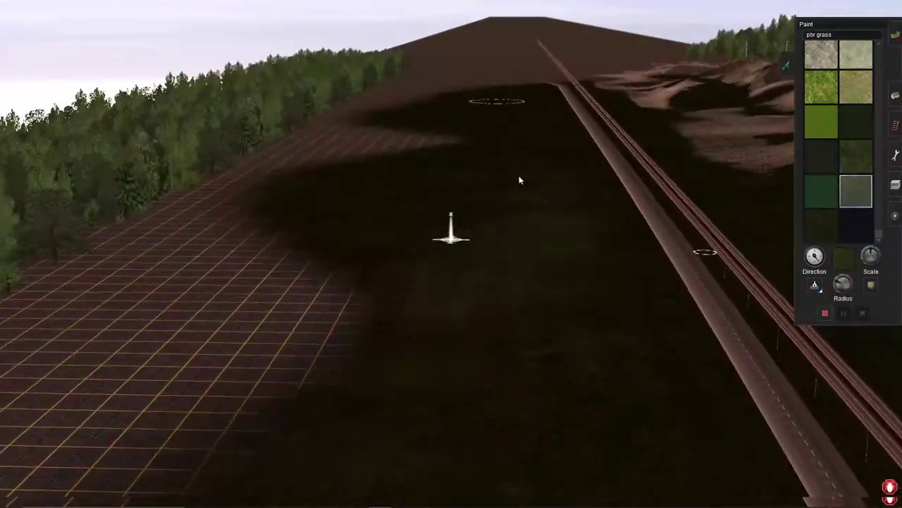
{"action": "right_click_drag", "start_coordinate": [700, 236], "coordinate": [280, 265]}
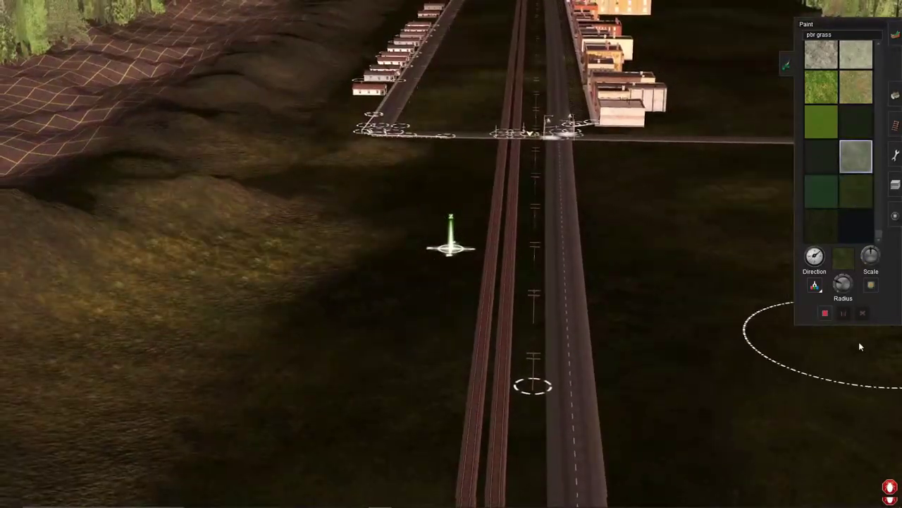
{"action": "right_click_drag", "start_coordinate": [557, 268], "coordinate": [250, 370]}
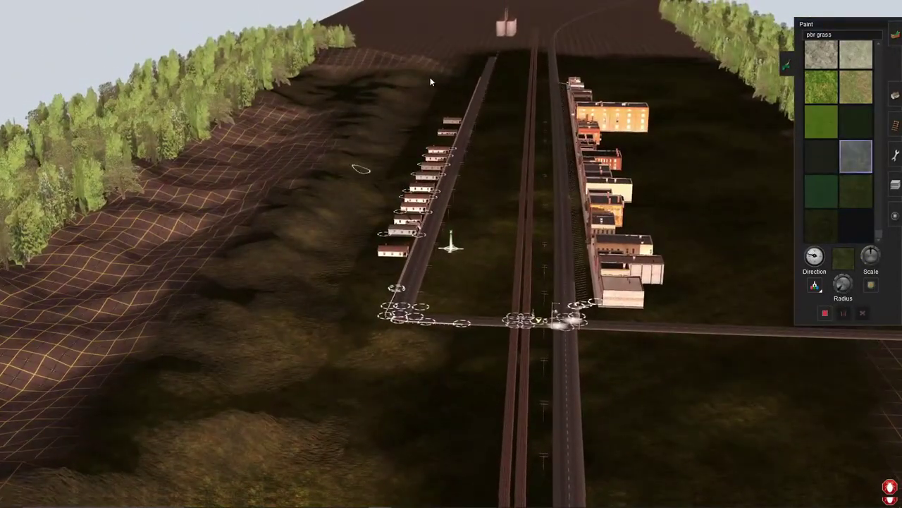
{"action": "mouse_move", "coordinate": [525, 67]}
{"action": "right_mouse_down"}
{"action": "mouse_move", "coordinate": [811, 199]}
{"action": "mouse_move", "coordinate": [855, 66]}
{"action": "mouse_move", "coordinate": [556, 295]}
{"action": "mouse_move", "coordinate": [533, 221]}
{"action": "right_mouse_up"}
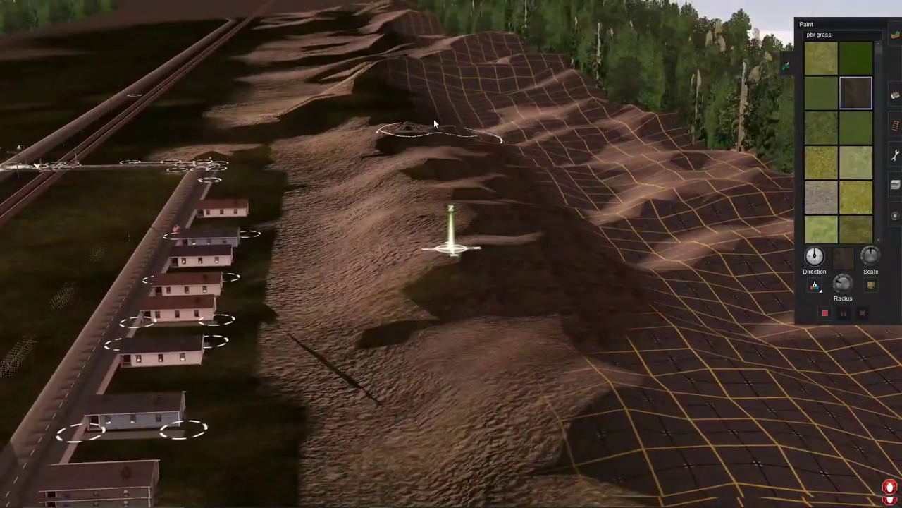
{"action": "right_click_drag", "start_coordinate": [392, 26], "coordinate": [43, 177]}
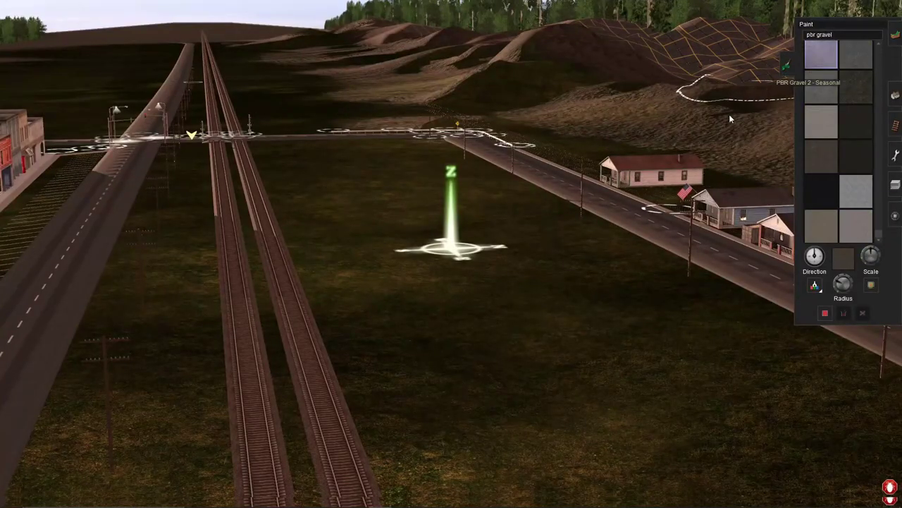
{"action": "mouse_move", "coordinate": [729, 114]}
{"action": "right_mouse_down"}
{"action": "mouse_move", "coordinate": [654, 282]}
{"action": "mouse_move", "coordinate": [449, 200]}
{"action": "mouse_move", "coordinate": [395, 123]}
{"action": "mouse_move", "coordinate": [631, 354]}
{"action": "mouse_move", "coordinate": [571, 84]}
{"action": "mouse_move", "coordinate": [477, 359]}
{"action": "mouse_move", "coordinate": [457, 327]}
{"action": "mouse_move", "coordinate": [472, 283]}
{"action": "mouse_move", "coordinate": [494, 268]}
{"action": "mouse_move", "coordinate": [880, 292]}
{"action": "mouse_move", "coordinate": [699, 237]}
{"action": "mouse_move", "coordinate": [430, 201]}
{"action": "mouse_move", "coordinate": [430, 177]}
{"action": "mouse_move", "coordinate": [445, 177]}
{"action": "mouse_move", "coordinate": [439, 151]}
{"action": "mouse_move", "coordinate": [468, 146]}
{"action": "mouse_move", "coordinate": [402, 197]}
{"action": "mouse_move", "coordinate": [456, 88]}
{"action": "mouse_move", "coordinate": [628, 188]}
{"action": "mouse_move", "coordinate": [13, 139]}
{"action": "right_mouse_up"}
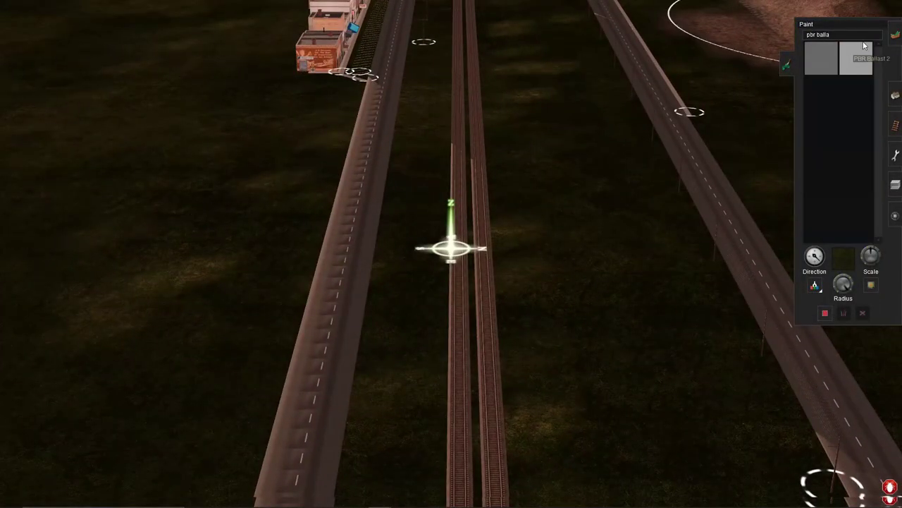
- Filter textures for 'ballast' and paint grey ballast around the tracks
{"action": "type", "text": "allast"}
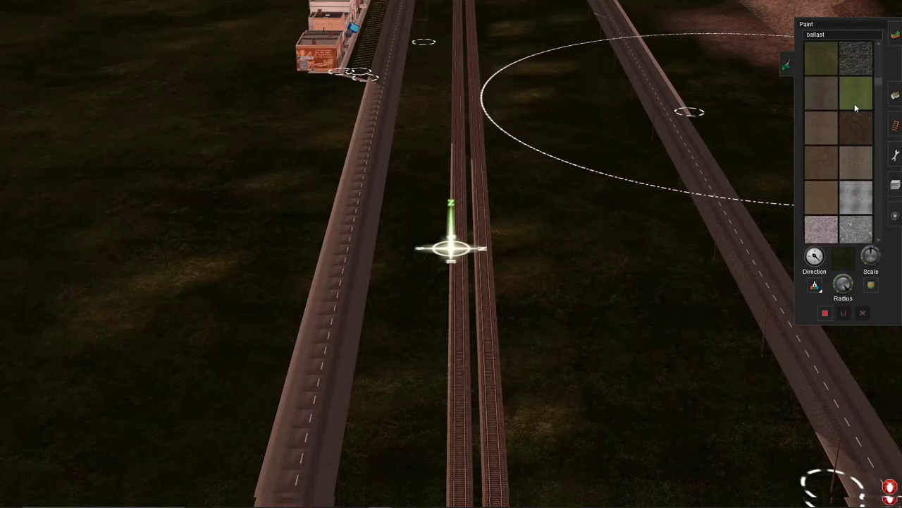
{"action": "scroll", "coordinate": [855, 104], "scroll_direction": "down", "scroll_amount": 3}
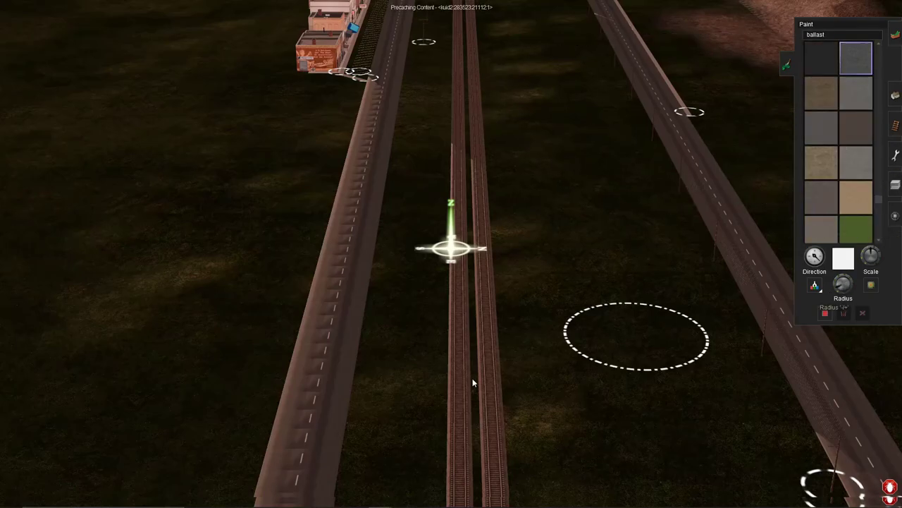
{"action": "scroll", "coordinate": [473, 383], "scroll_direction": "up", "scroll_amount": 3}
{"action": "left_click_drag", "start_coordinate": [513, 390], "coordinate": [504, 297]}
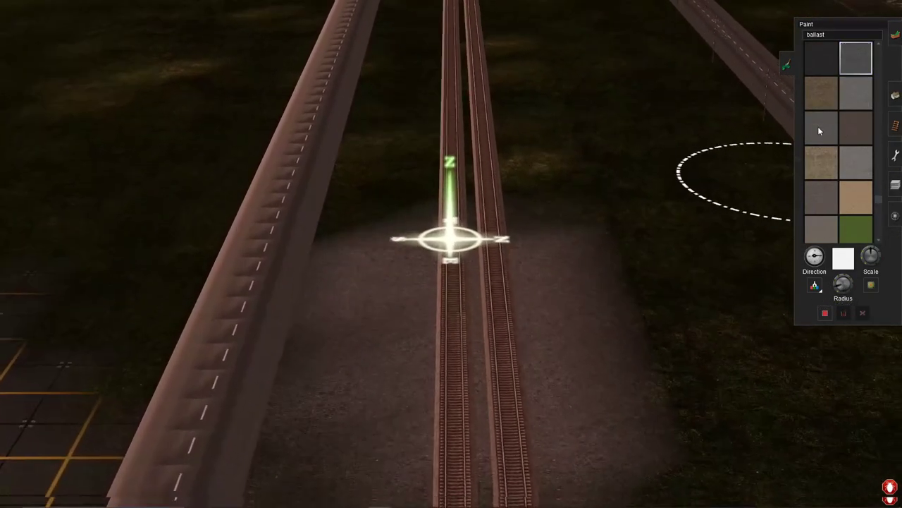
{"action": "scroll", "coordinate": [485, 328], "scroll_direction": "down", "scroll_amount": 5}
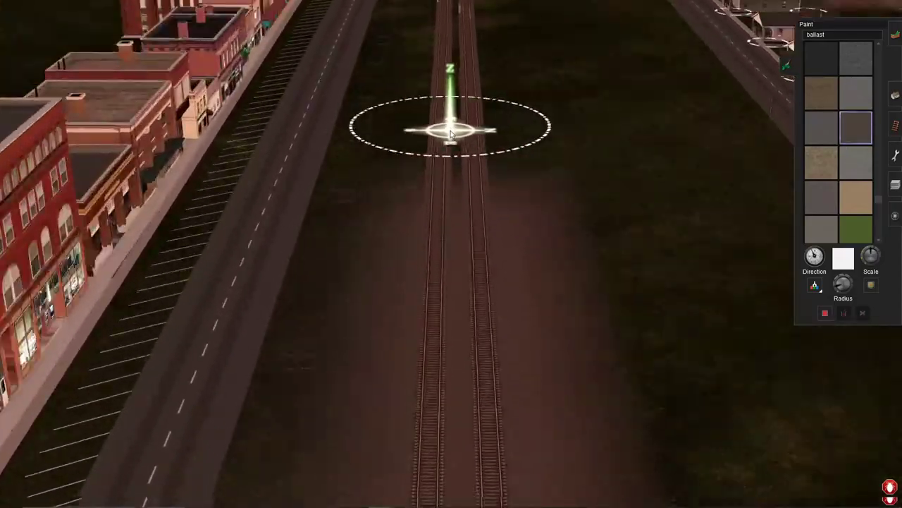
{"action": "key", "text": "Up"}
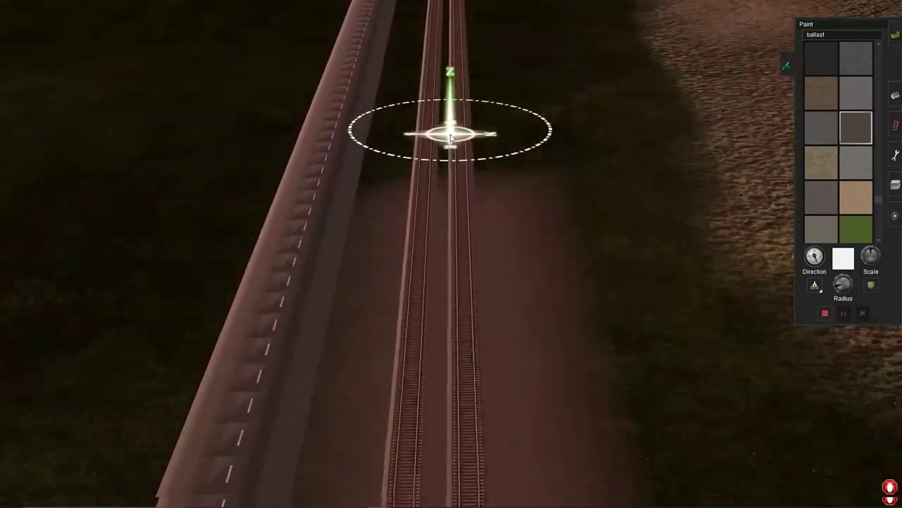
{"action": "right_click_drag", "start_coordinate": [451, 135], "coordinate": [317, 244]}
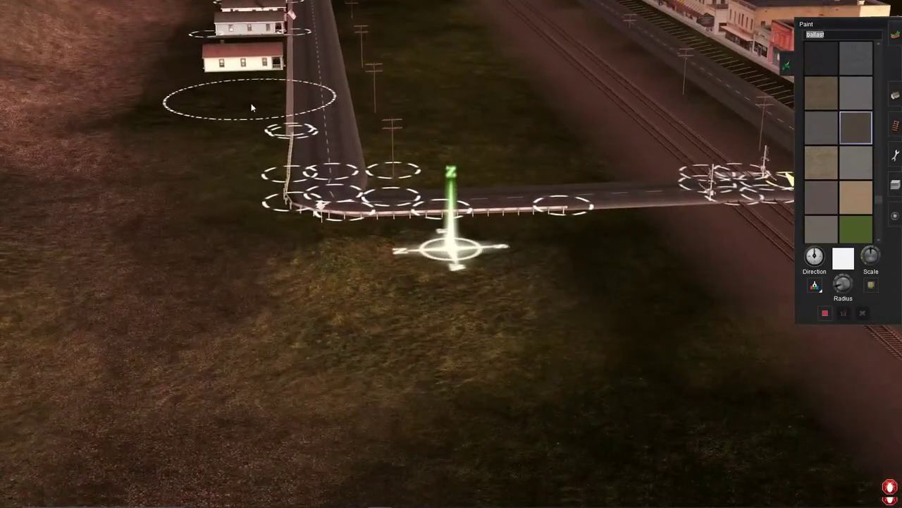
- Filter for 'aspha' and paint asphalt along the road by the storefront street
{"action": "type", "text": "aspha"}
{"action": "scroll", "coordinate": [490, 275], "scroll_direction": "up", "scroll_amount": 4}
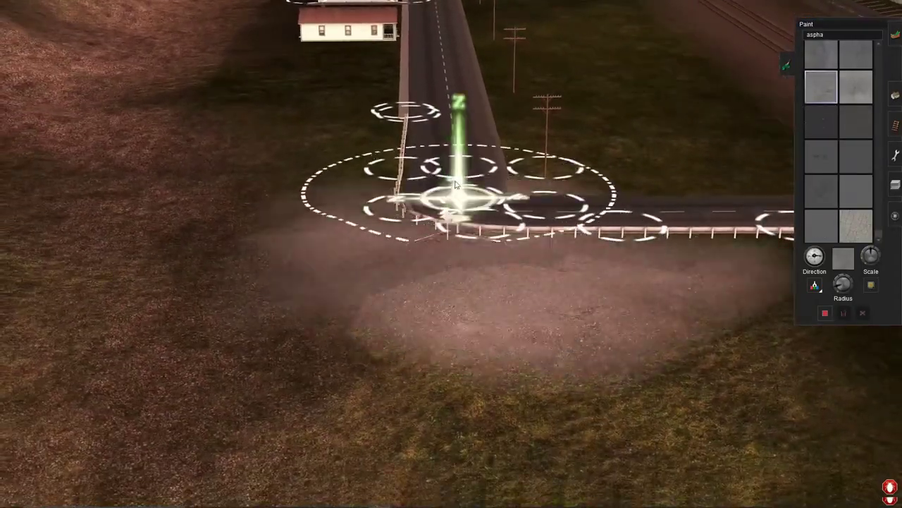
{"action": "key", "text": "Up"}
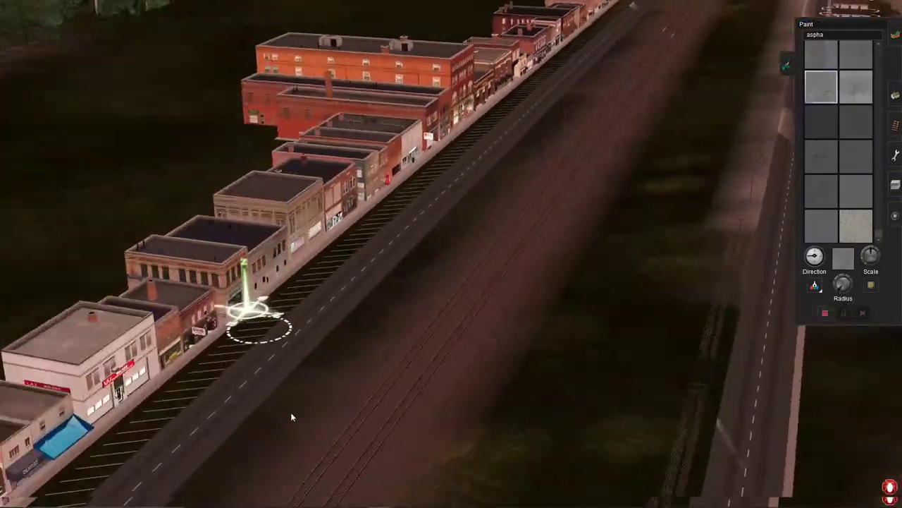
{"action": "right_click_drag", "start_coordinate": [292, 417], "coordinate": [466, 166]}
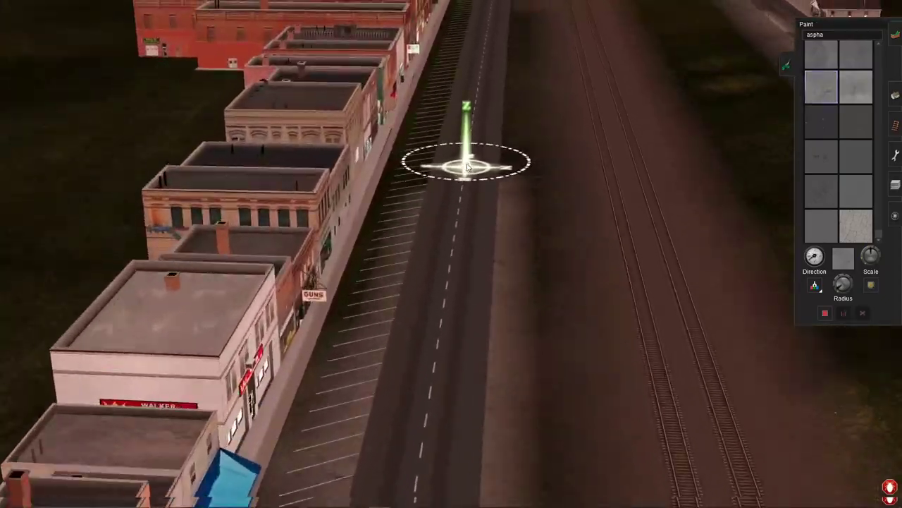
{"action": "key", "text": "Up"}
{"action": "key", "text": "Left"}
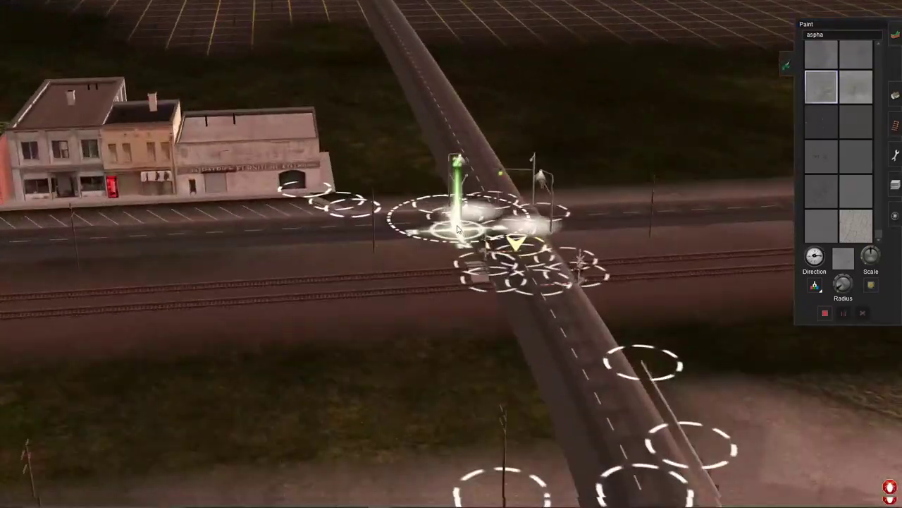
{"action": "mouse_move", "coordinate": [386, 271]}
{"action": "right_mouse_down"}
{"action": "mouse_move", "coordinate": [444, 186]}
{"action": "mouse_move", "coordinate": [392, 295]}
{"action": "right_mouse_up"}
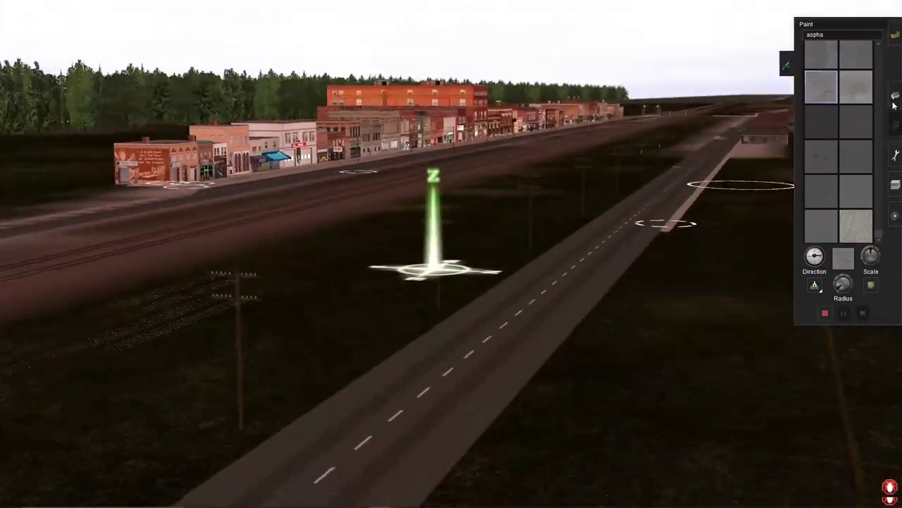
- Replace the texture filter with 'dirt' and paint dirt patches near the road
{"action": "double_click", "coordinate": [844, 34]}
{"action": "type", "text": "dirt"}
{"action": "mouse_move", "coordinate": [705, 289]}
{"action": "right_mouse_down"}
{"action": "mouse_move", "coordinate": [556, 322]}
{"action": "mouse_move", "coordinate": [397, 141]}
{"action": "mouse_move", "coordinate": [319, 287]}
{"action": "mouse_move", "coordinate": [578, 166]}
{"action": "mouse_move", "coordinate": [483, 120]}
{"action": "mouse_move", "coordinate": [359, 215]}
{"action": "mouse_move", "coordinate": [414, 247]}
{"action": "right_mouse_up"}
{"action": "right_click_drag", "start_coordinate": [451, 308], "coordinate": [395, 211]}
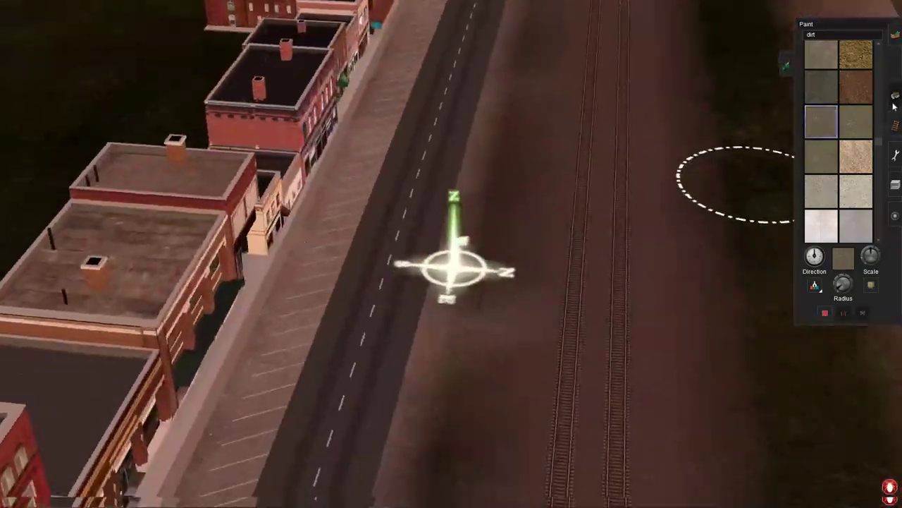
- Switch to Add Spline mode and filter the spline list for 'jr'
{"action": "key", "text": "F4"}
{"action": "type", "text": "jr"}
{"action": "right_click_drag", "start_coordinate": [494, 211], "coordinate": [439, 138]}
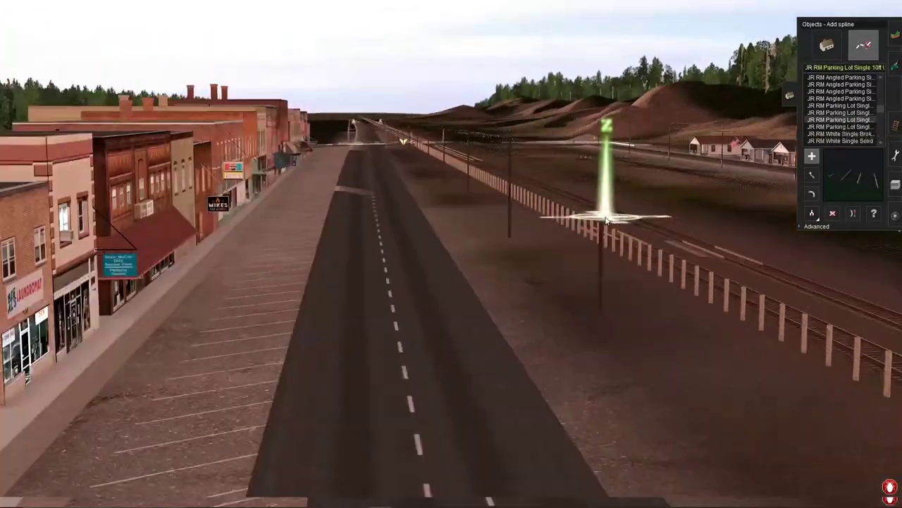
- Filter objects for 'st_' and place st_rmm_bereza6 birch and st_rmm_elka34 spruce trees beside the tracks
{"action": "left_click", "coordinate": [829, 46]}
{"action": "type", "text": "st_"}
{"action": "scroll", "coordinate": [843, 113], "scroll_direction": "down", "scroll_amount": 10}
{"action": "left_click", "coordinate": [839, 134]}
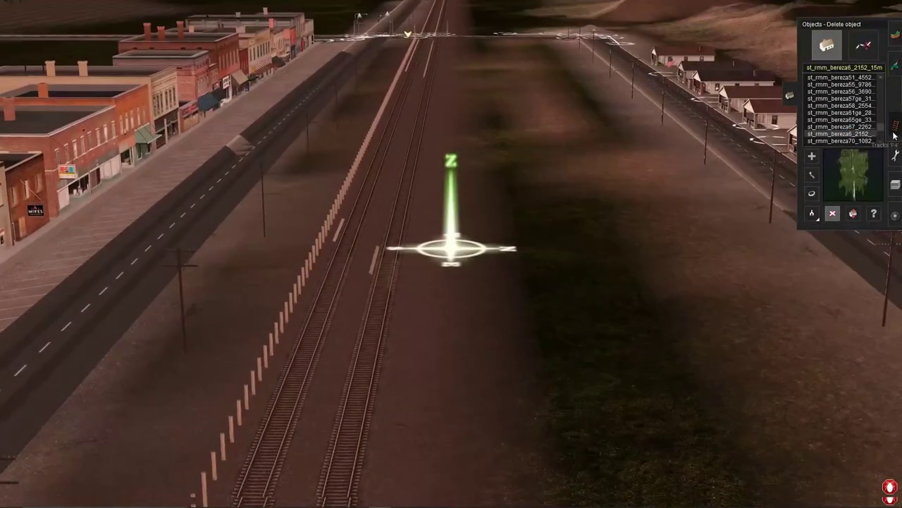
{"action": "left_click", "coordinate": [859, 132]}
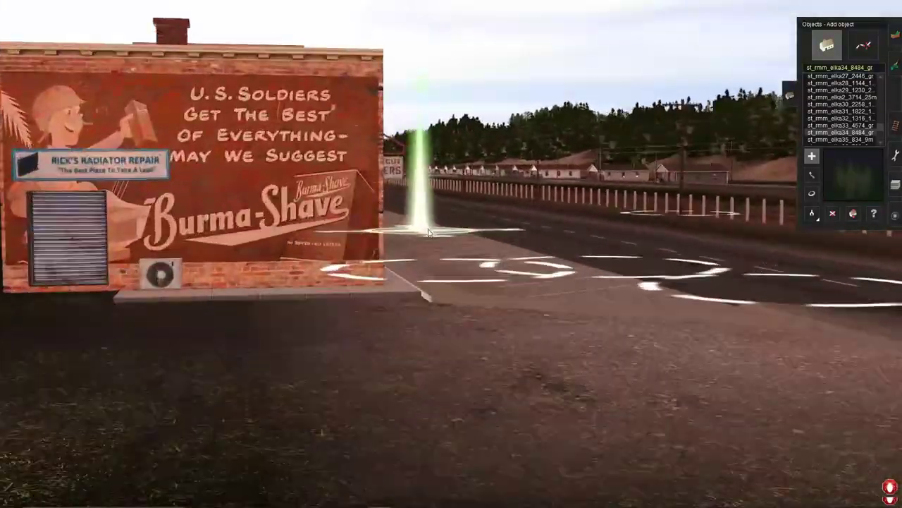
- Delete the extra trees and move the walk camera toward the town
{"action": "scroll", "coordinate": [864, 121], "scroll_direction": "down", "scroll_amount": 3}
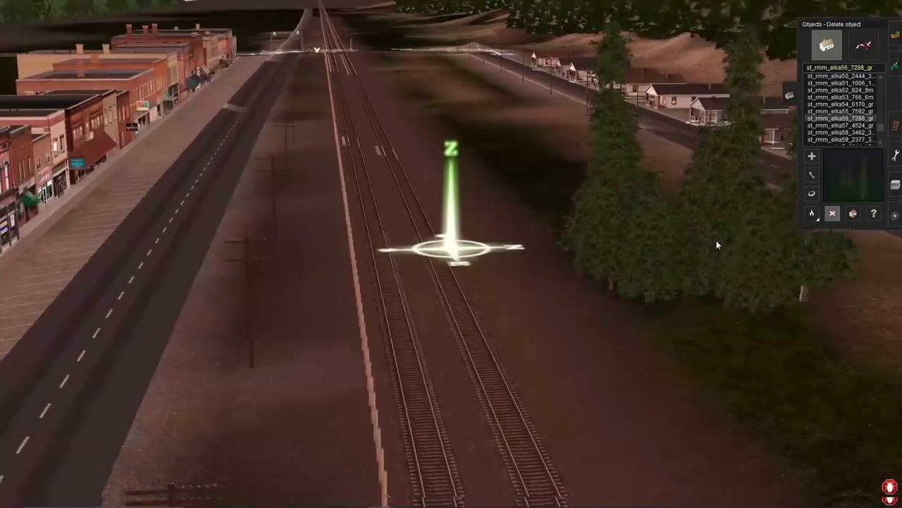
{"action": "left_click", "coordinate": [833, 213]}
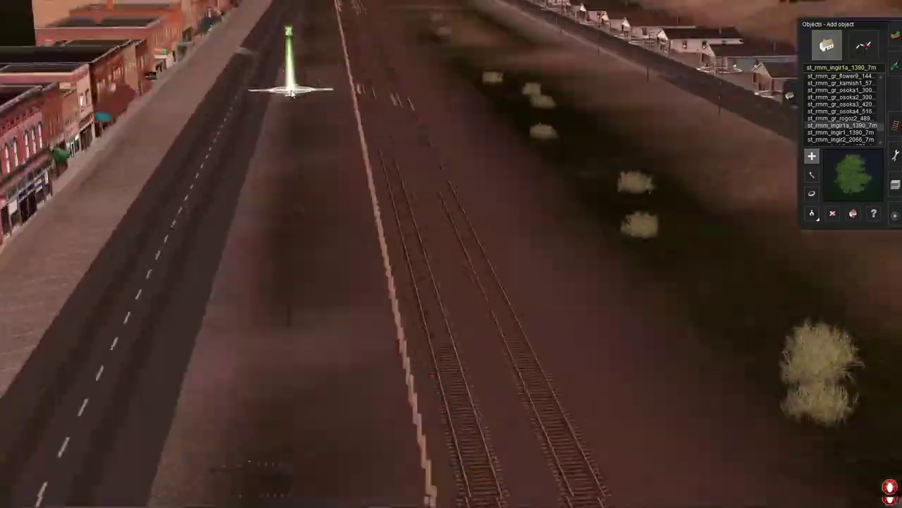
{"action": "key", "text": "ctrl+w"}
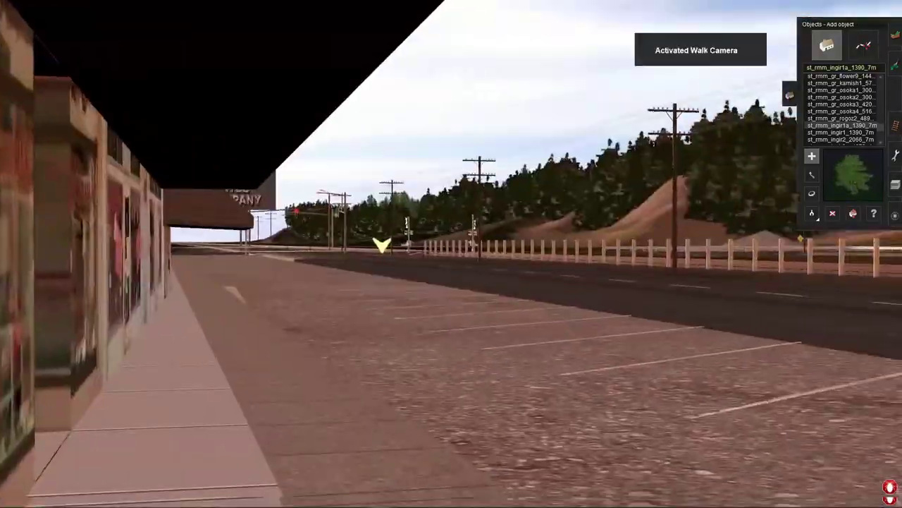
{"action": "key", "text": "ctrl+w"}
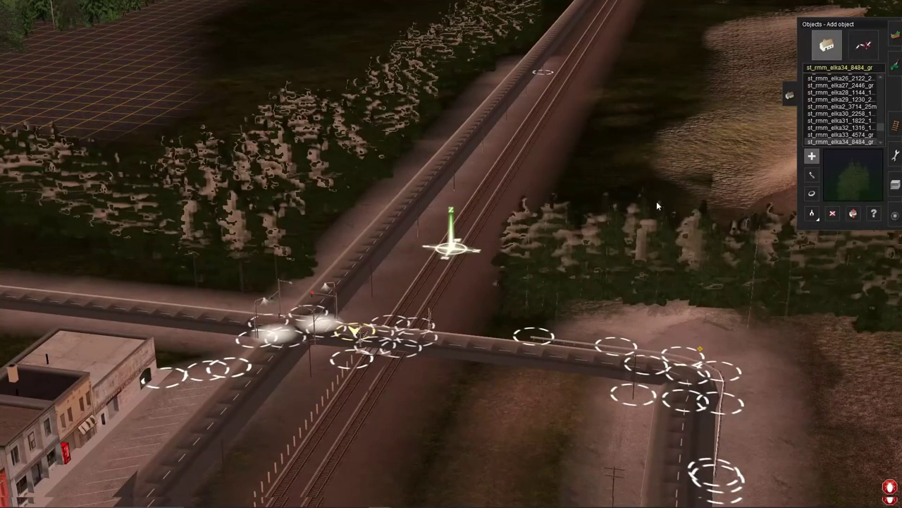
{"action": "key", "text": "ctrl+w"}
{"action": "key", "text": "ctrl+w"}
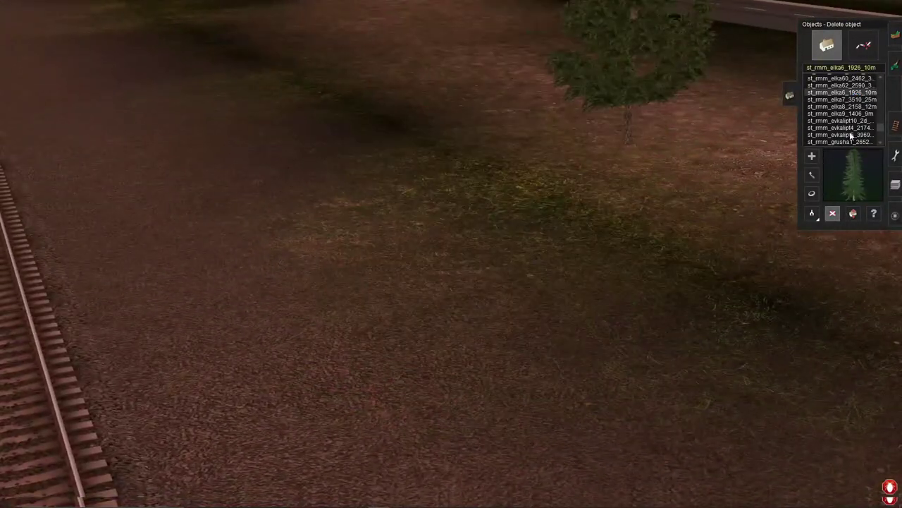
{"action": "scroll", "coordinate": [850, 131], "scroll_direction": "down", "scroll_amount": 4}
{"action": "scroll", "coordinate": [734, 230], "scroll_direction": "down", "scroll_amount": 5}
{"action": "scroll", "coordinate": [850, 132], "scroll_direction": "down", "scroll_amount": 5}
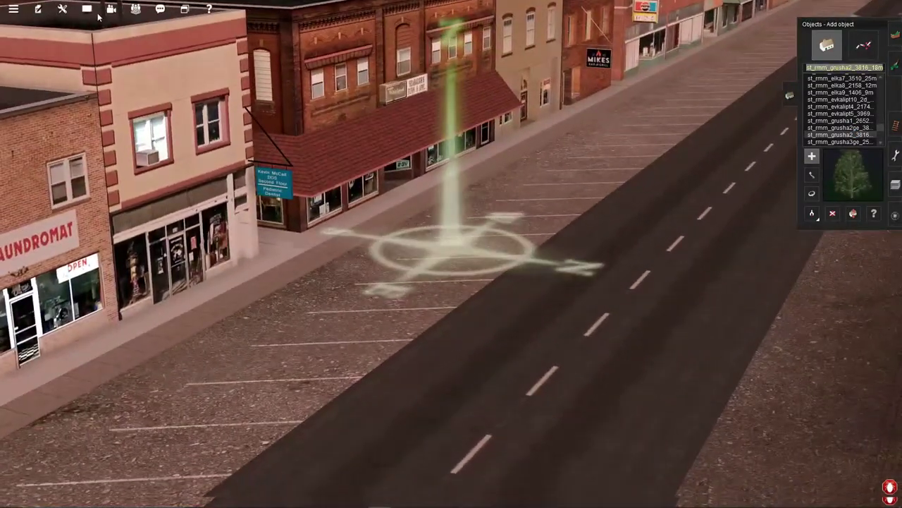
- Filter objects for 'cuk' and park a yellow Cuk car, turning it to face away
{"action": "mouse_move", "coordinate": [96, 36]}
{"action": "type", "text": "cuk"}
{"action": "left_click", "coordinate": [844, 93]}
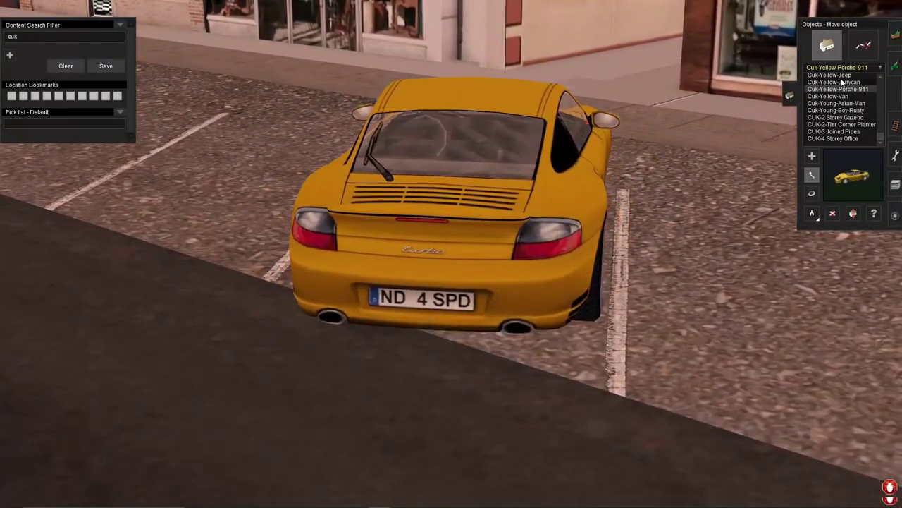
{"action": "left_click_drag", "start_coordinate": [557, 254], "coordinate": [594, 255]}
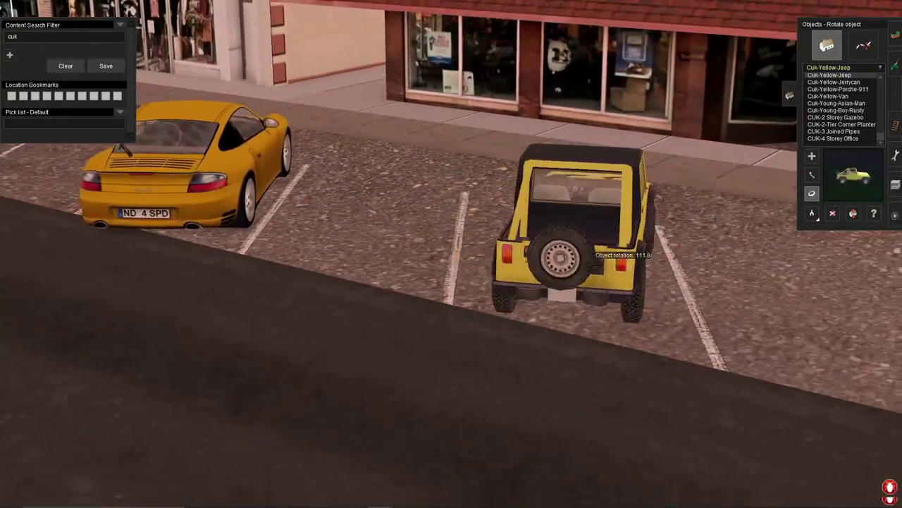
{"action": "left_click", "coordinate": [811, 156]}
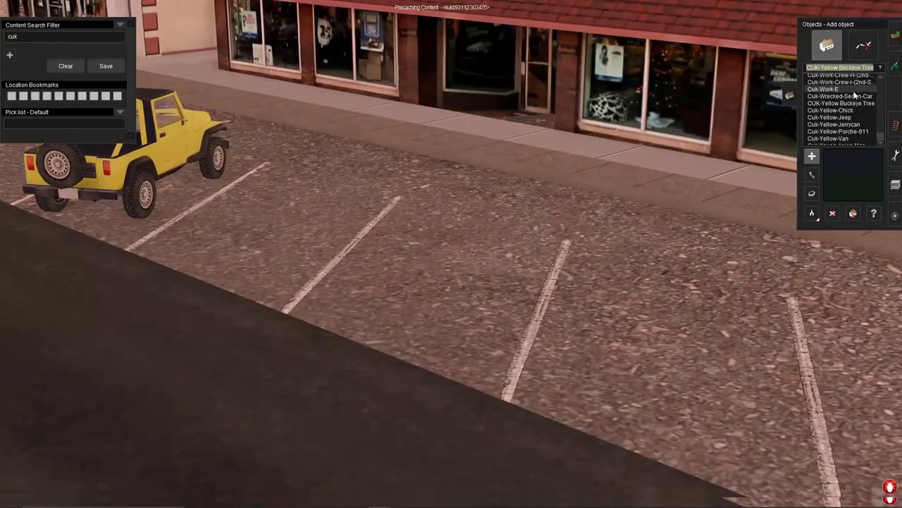
- Place the UPS delivery man on the sidewalk and turn him toward the house
{"action": "scroll", "coordinate": [843, 105], "scroll_direction": "up", "scroll_amount": 3}
{"action": "left_click", "coordinate": [849, 103]}
{"action": "scroll", "coordinate": [846, 99], "scroll_direction": "down", "scroll_amount": 10}
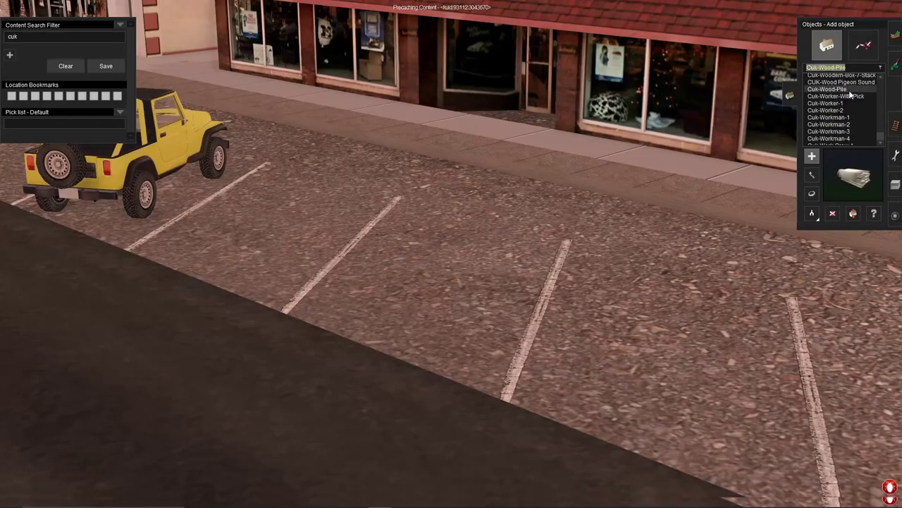
{"action": "left_click", "coordinate": [854, 89]}
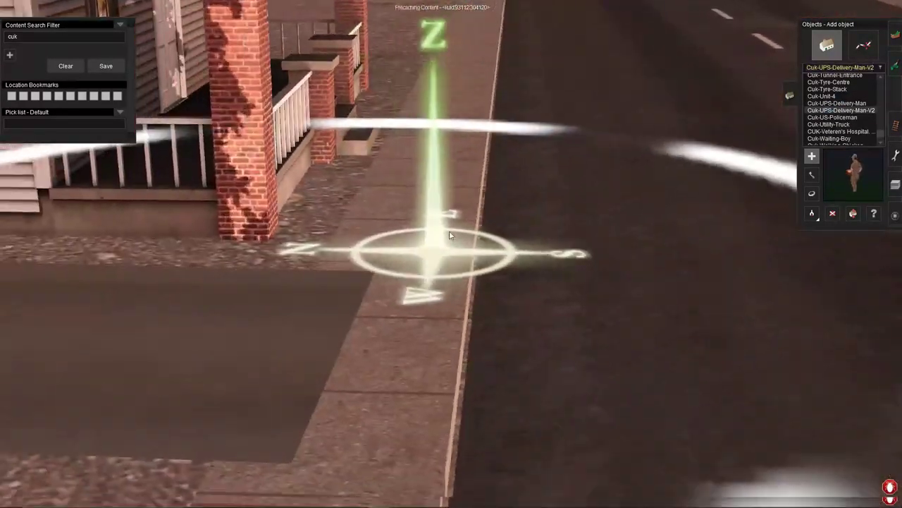
{"action": "left_click", "coordinate": [450, 234]}
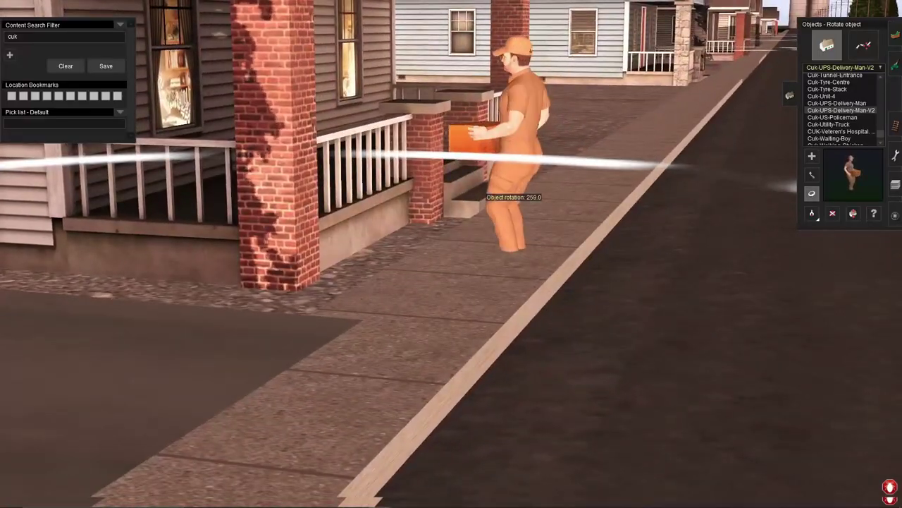
{"action": "left_click", "coordinate": [829, 81]}
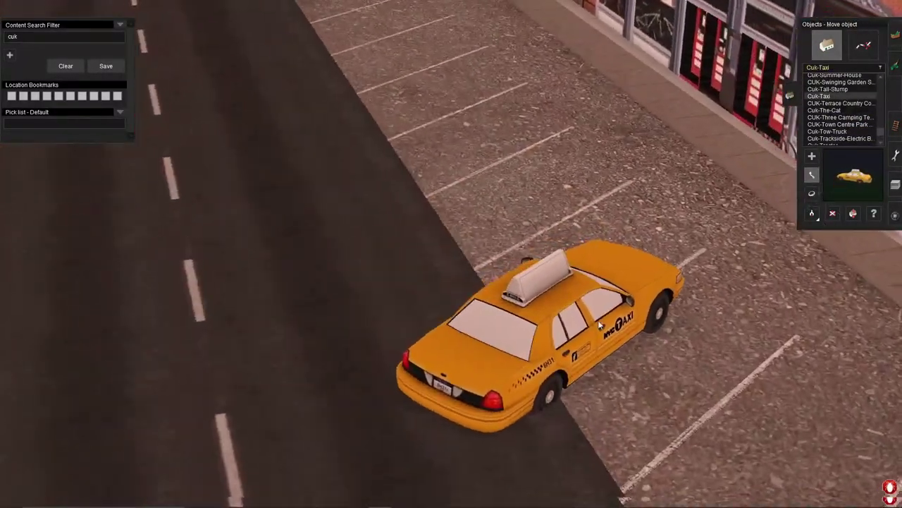
{"action": "left_click_drag", "start_coordinate": [600, 326], "coordinate": [658, 236]}
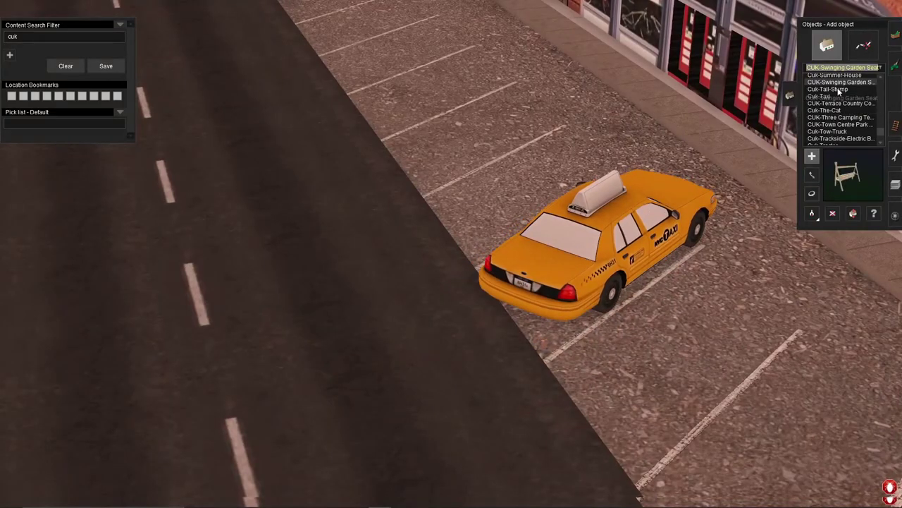
- Place a street electric box at the rail crossing and the rusty garage by the forest
{"action": "scroll", "coordinate": [839, 106], "scroll_direction": "up", "scroll_amount": 3}
{"action": "left_click", "coordinate": [839, 117]}
{"action": "left_click", "coordinate": [839, 110]}
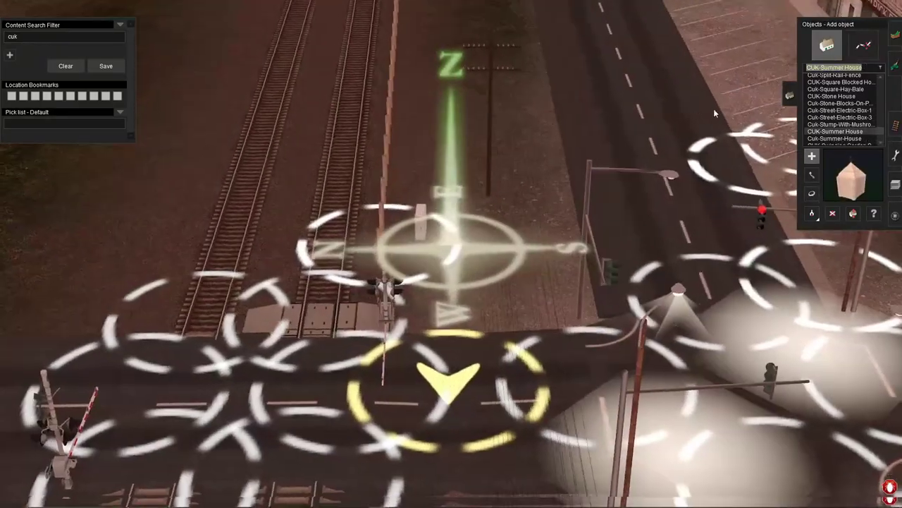
{"action": "scroll", "coordinate": [846, 106], "scroll_direction": "up", "scroll_amount": 5}
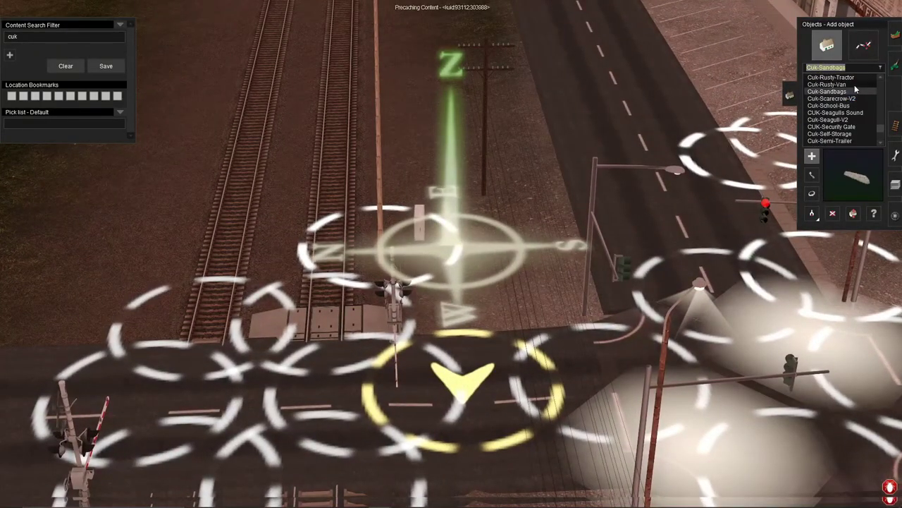
{"action": "left_click", "coordinate": [839, 78]}
{"action": "left_click", "coordinate": [833, 84]}
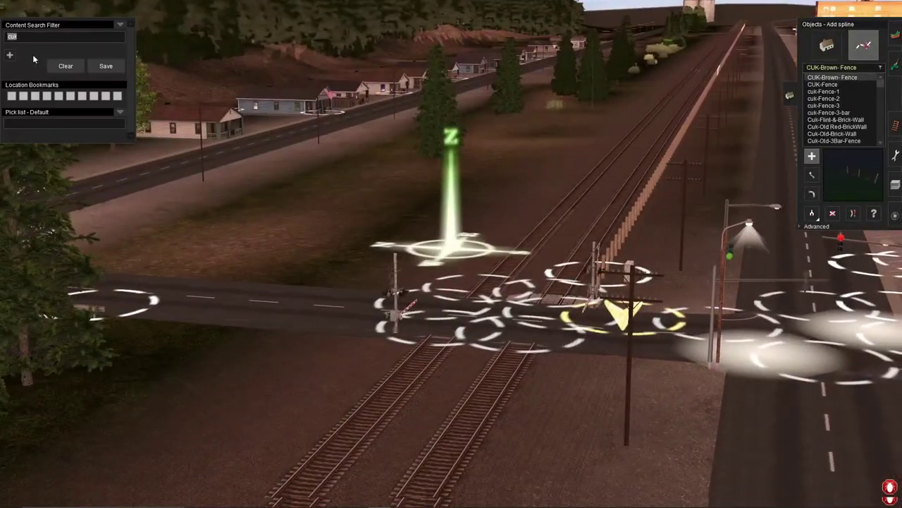
- Filter content for 'grazzy' and view the bp_GRAZZY grass strip beside the tracks
{"action": "type", "text": "gr"}
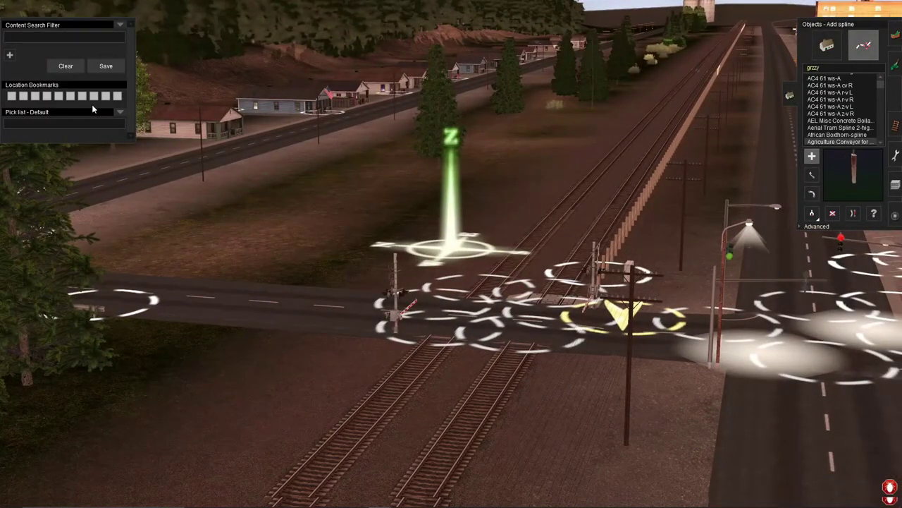
{"action": "type", "text": "azzy"}
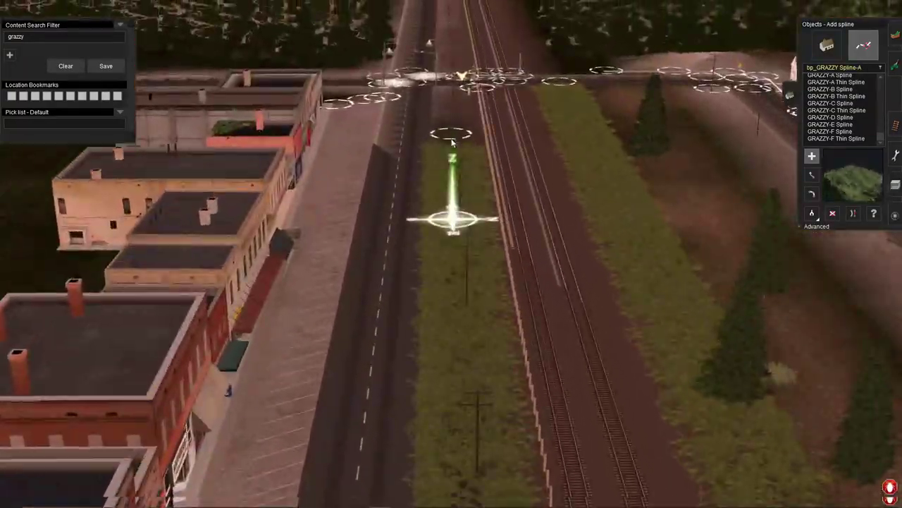
{"action": "right_click_drag", "start_coordinate": [452, 142], "coordinate": [485, 211]}
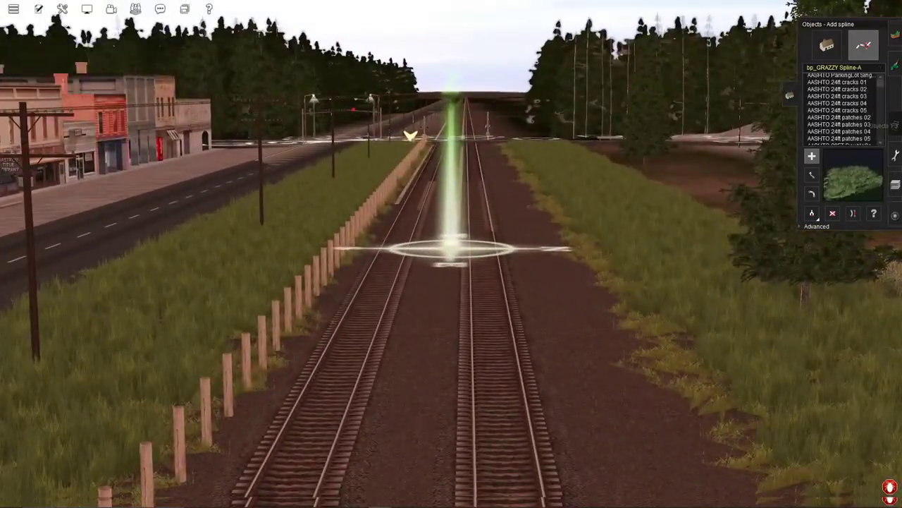
- Place a JMR safetran ladder signal on the tracks and delete the misplaced one
{"action": "left_click", "coordinate": [839, 98]}
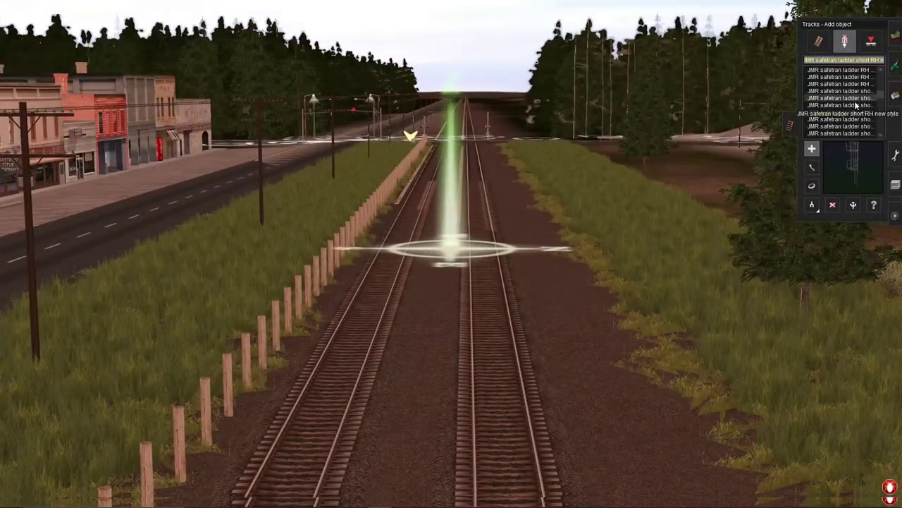
{"action": "left_click", "coordinate": [403, 303]}
{"action": "right_click_drag", "start_coordinate": [402, 304], "coordinate": [564, 261]}
{"action": "left_click", "coordinate": [832, 205]}
{"action": "left_click", "coordinate": [760, 168]}
- Add a ladder signal beside the existing signal and reposition it along the fence line
{"action": "scroll", "coordinate": [863, 119], "scroll_direction": "down", "scroll_amount": 10}
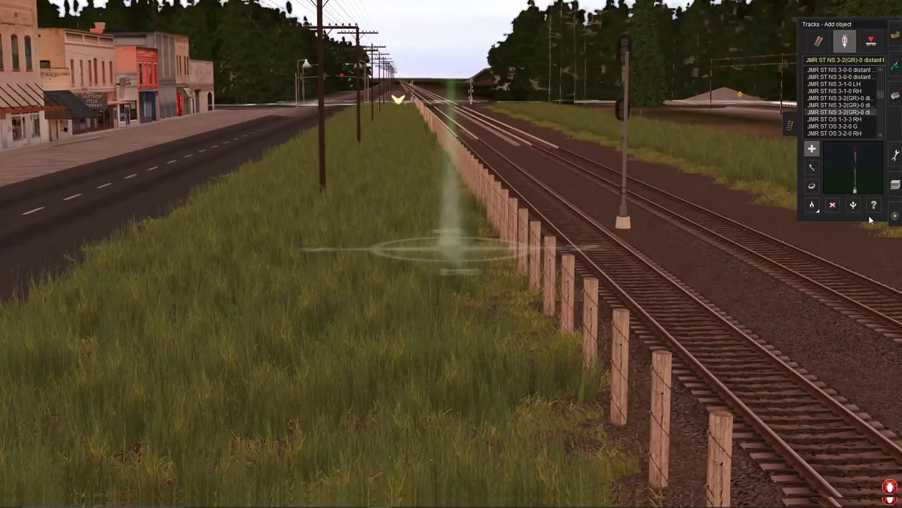
{"action": "scroll", "coordinate": [860, 121], "scroll_direction": "down", "scroll_amount": 10}
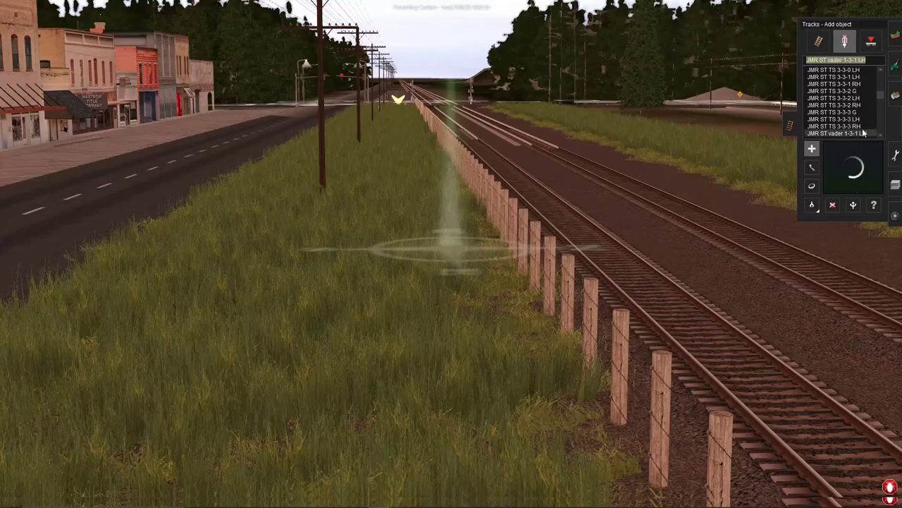
{"action": "right_click_drag", "start_coordinate": [696, 258], "coordinate": [517, 155]}
{"action": "key", "text": "m"}
{"action": "scroll", "coordinate": [849, 120], "scroll_direction": "down", "scroll_amount": 10}
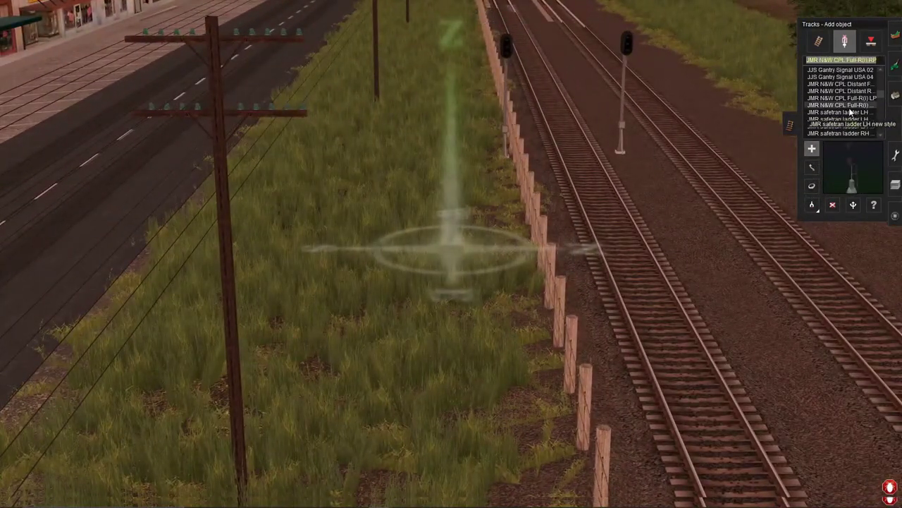
{"action": "left_click", "coordinate": [738, 199]}
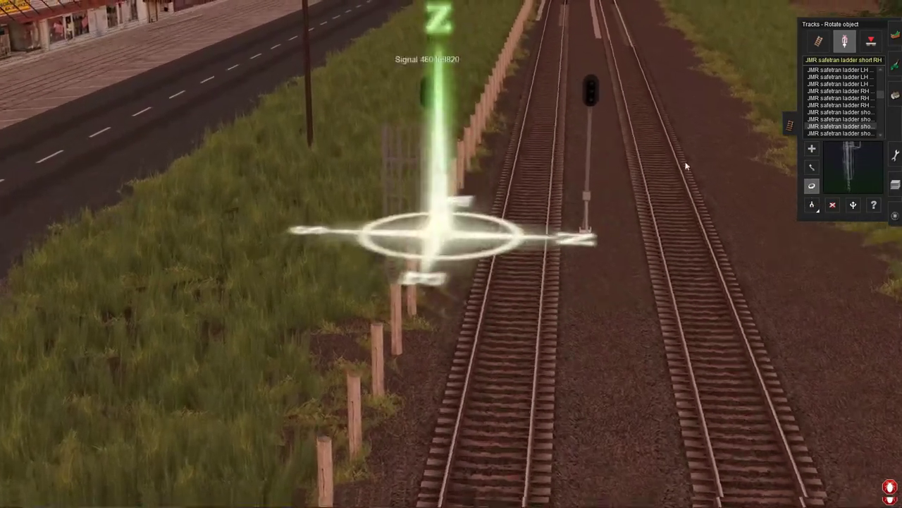
{"action": "key", "text": "m"}
{"action": "right_click_drag", "start_coordinate": [461, 251], "coordinate": [697, 317]}
{"action": "left_click", "coordinate": [605, 242]}
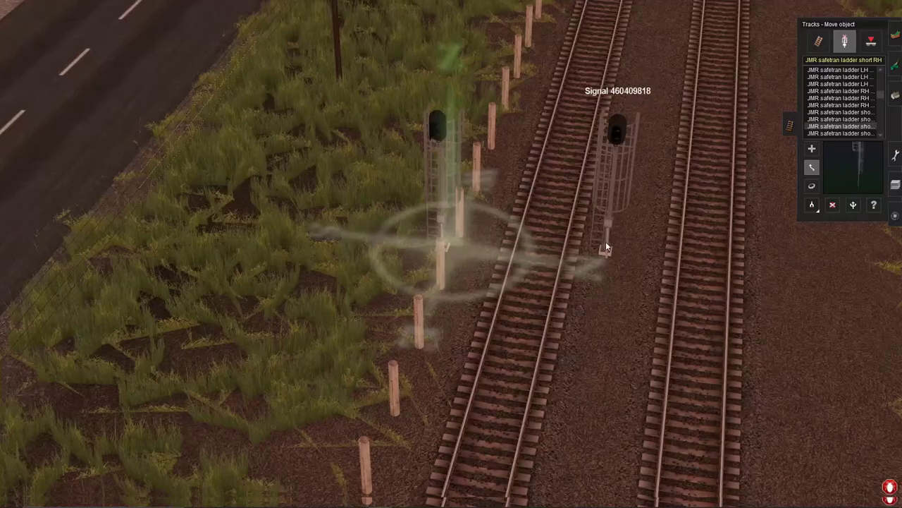
{"action": "right_click_drag", "start_coordinate": [606, 241], "coordinate": [425, 263]}
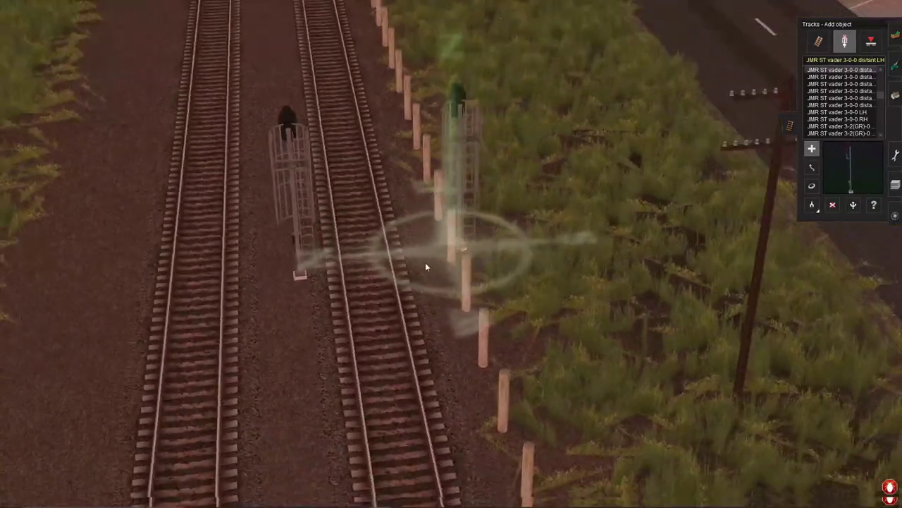
- Rotate the signals and add a vader distant LH signal on the left of the tracks
{"action": "left_click", "coordinate": [812, 186]}
{"action": "left_click", "coordinate": [811, 148]}
{"action": "scroll", "coordinate": [428, 186], "scroll_direction": "down", "scroll_amount": 3}
{"action": "left_click", "coordinate": [261, 215]}
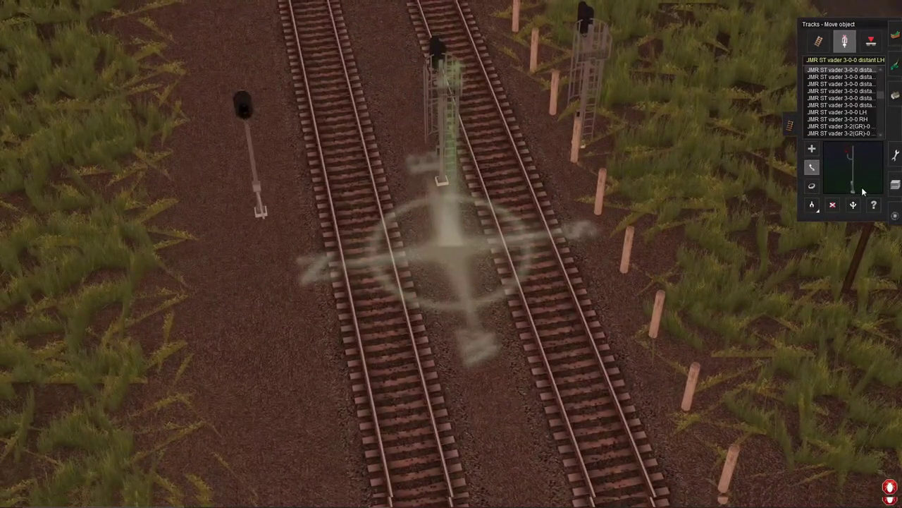
{"action": "left_click", "coordinate": [864, 105]}
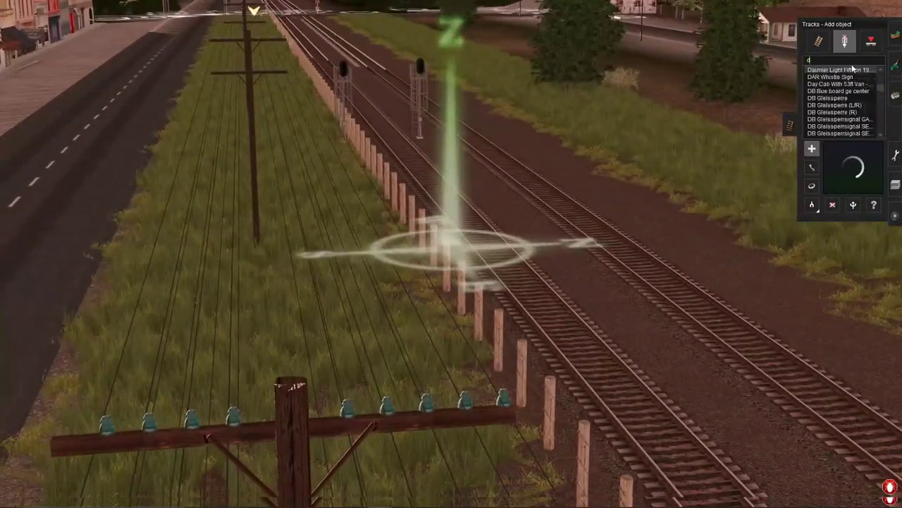
- Search 'defect det' and place two Dragging Defects Detectors side by side on the tracks
{"action": "left_click", "coordinate": [86, 8]}
{"action": "left_click", "coordinate": [106, 33]}
{"action": "type", "text": "defect det"}
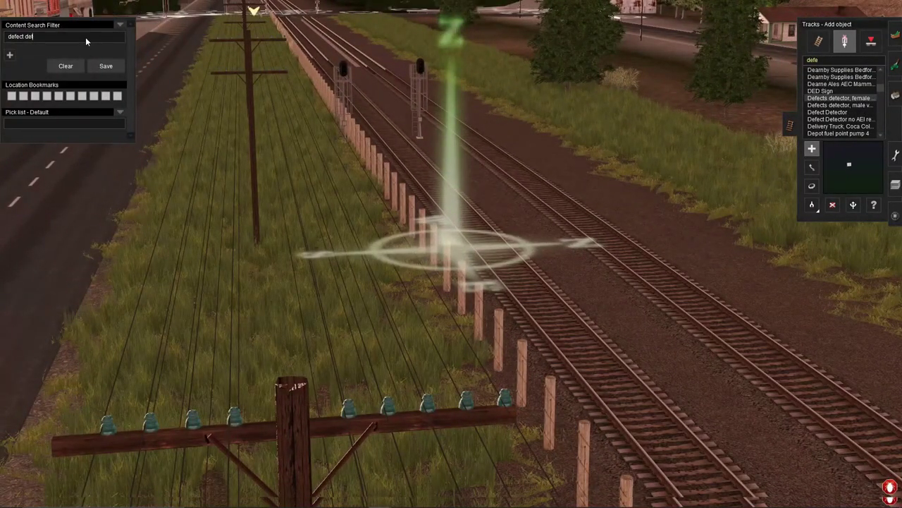
{"action": "left_click", "coordinate": [855, 113]}
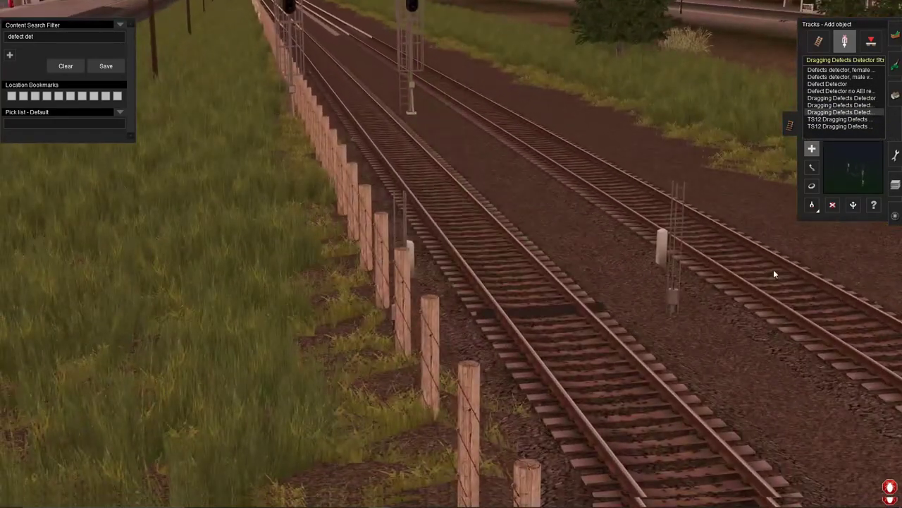
{"action": "scroll", "coordinate": [751, 282], "scroll_direction": "up", "scroll_amount": 2}
{"action": "left_click_drag", "start_coordinate": [751, 286], "coordinate": [765, 321]}
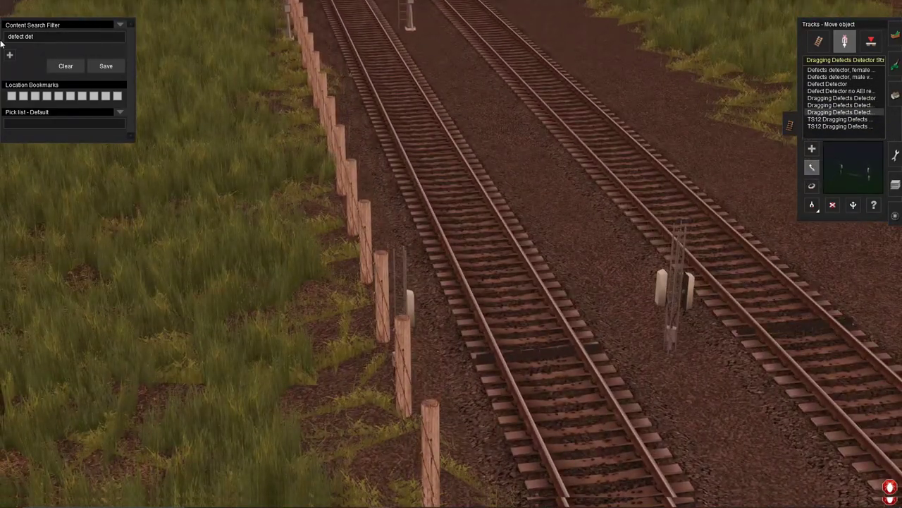
{"action": "left_click", "coordinate": [86, 8]}
{"action": "left_click", "coordinate": [106, 33]}
- Set both detectors' milepost to 788.1 in their properties
{"action": "key", "text": "question"}
{"action": "left_click", "coordinate": [576, 357]}
{"action": "left_click", "coordinate": [373, 201]}
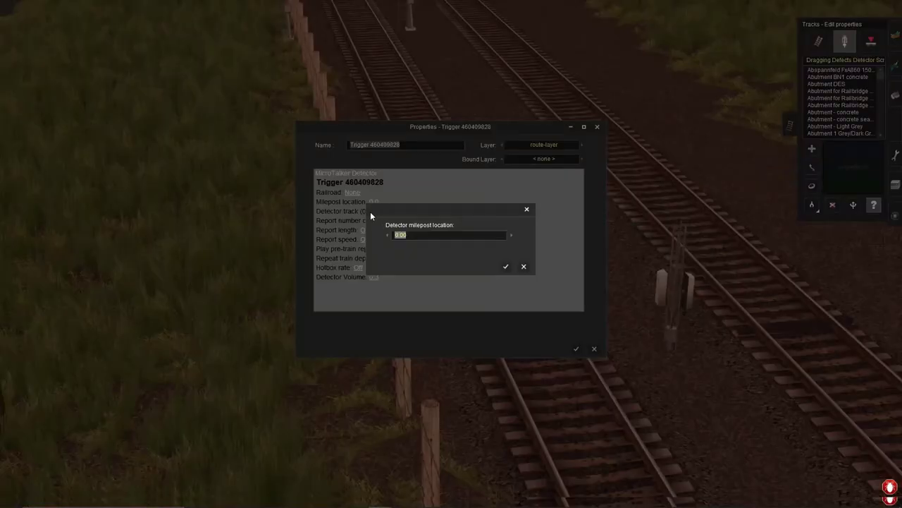
{"action": "type", "text": "788."}
{"action": "left_click", "coordinate": [506, 266]}
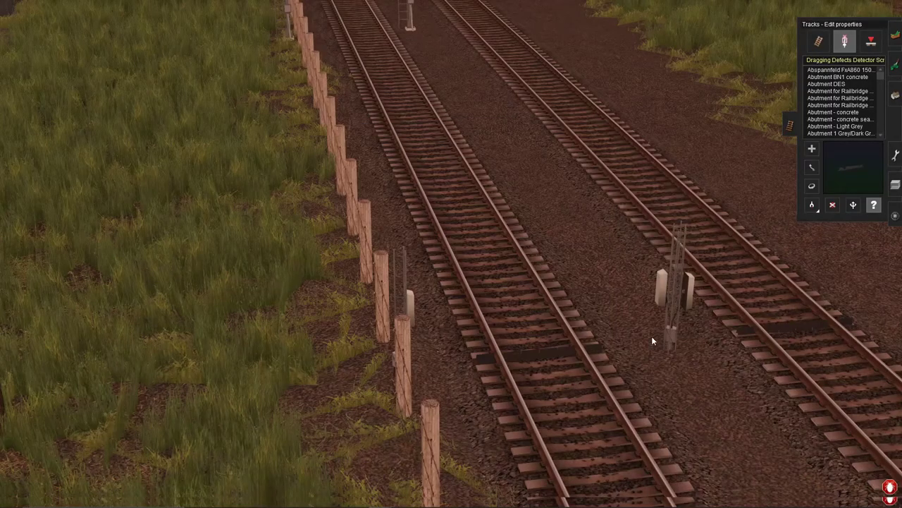
{"action": "left_click", "coordinate": [652, 336]}
{"action": "left_click", "coordinate": [376, 202]}
{"action": "type", "text": "788.1"}
{"action": "left_click", "coordinate": [506, 265]}
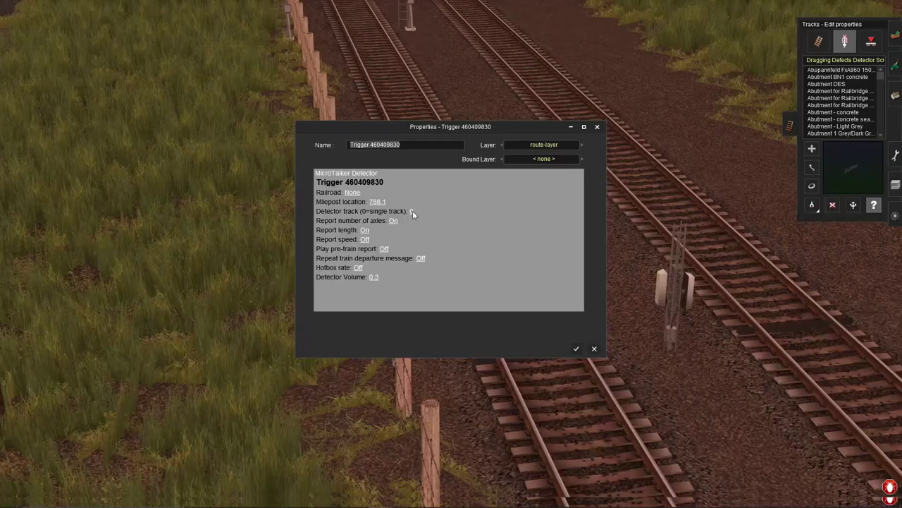
- Set the second detector to track 2 with speed, pre-train and repeat-departure reports and Low hotbox rate
{"action": "left_click", "coordinate": [411, 211]}
{"action": "type", "text": "2"}
{"action": "left_click", "coordinate": [506, 266]}
{"action": "left_click", "coordinate": [364, 239]}
{"action": "left_click", "coordinate": [383, 248]}
{"action": "left_click", "coordinate": [420, 258]}
{"action": "left_click", "coordinate": [359, 267]}
{"action": "left_click", "coordinate": [576, 348]}
- Set the first detector's track number to 1
{"action": "left_click", "coordinate": [560, 346]}
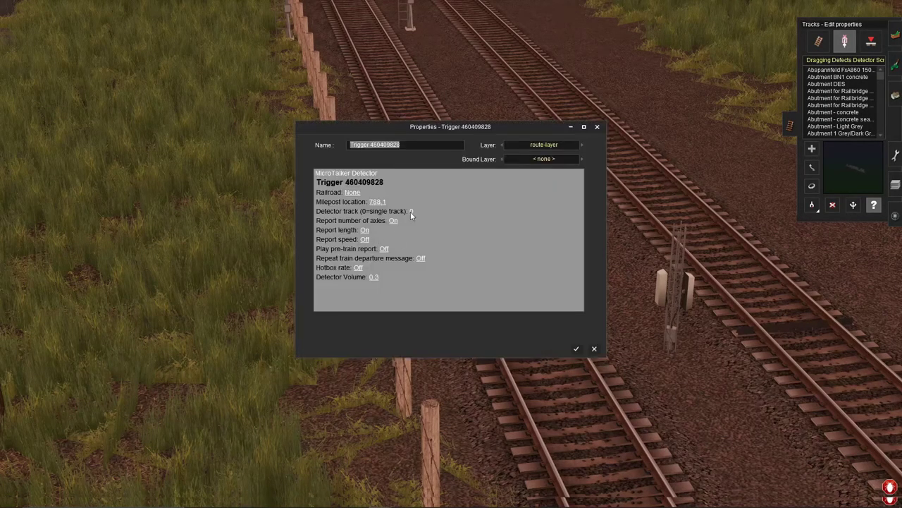
{"action": "left_click", "coordinate": [411, 210]}
{"action": "type", "text": "1"}
{"action": "left_click", "coordinate": [506, 266]}
{"action": "left_click", "coordinate": [575, 348]}
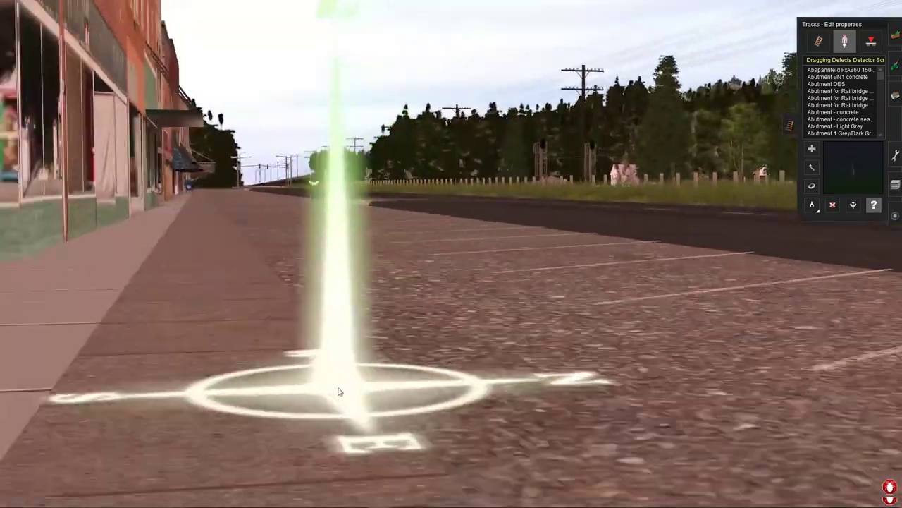
- Switch to Walk Camera for a ground-level view along the town's main street
{"action": "key", "text": "w"}
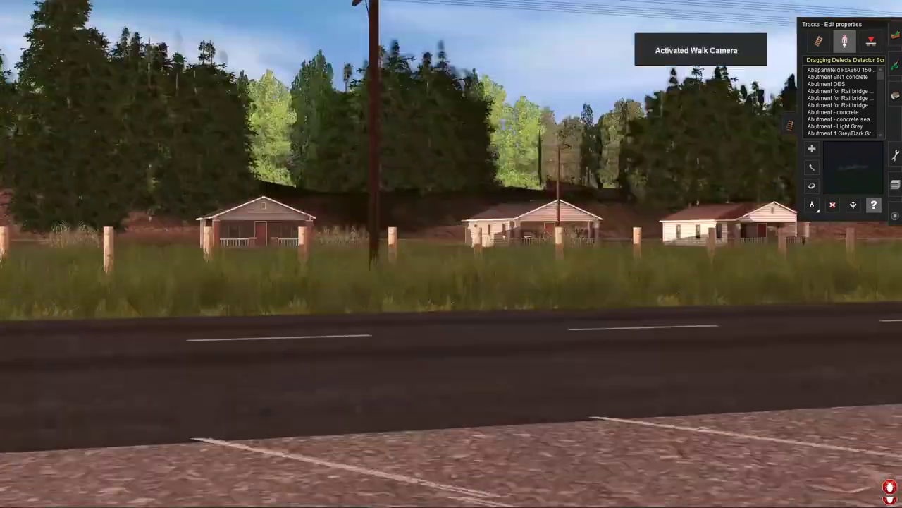